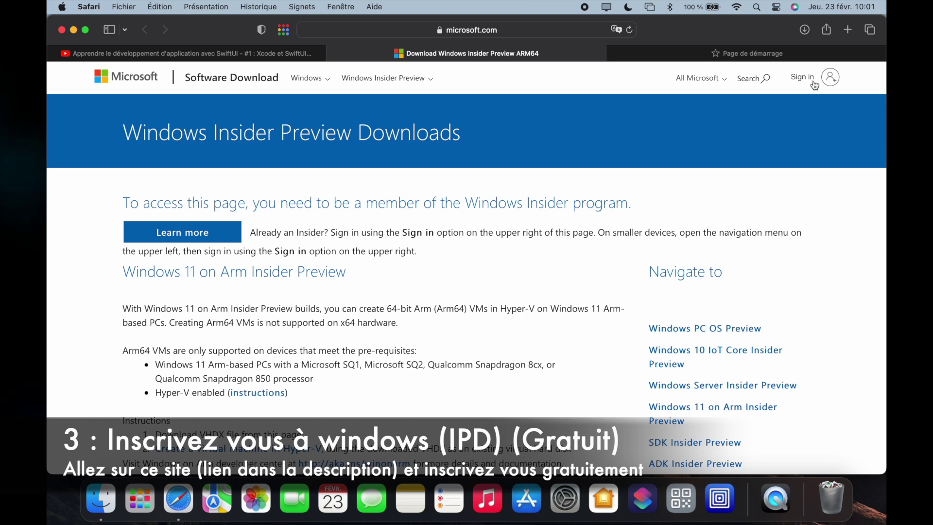
# - Sign in to Windows Insider Preview Downloads with the saved personal Microsoft account
pyautogui.moveTo(155, 132); pyautogui.dragTo(476, 146)
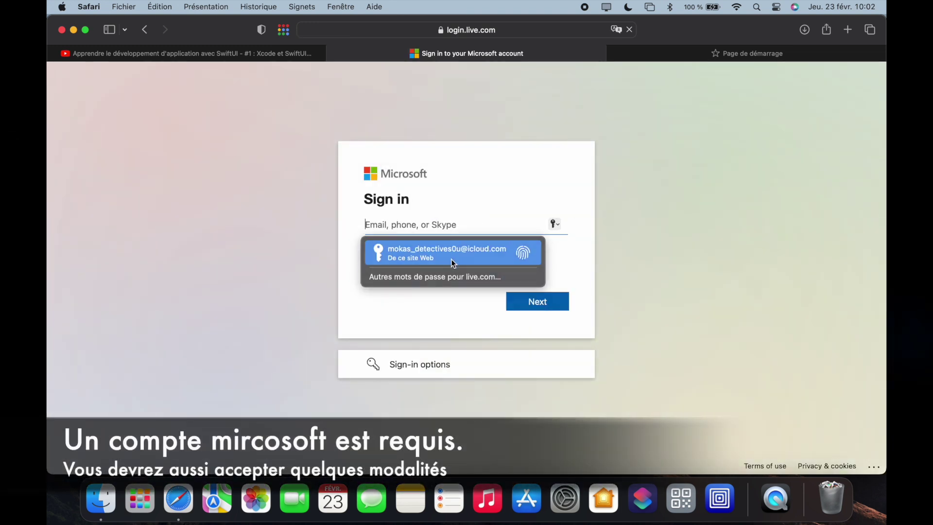
pyautogui.click(452, 261)
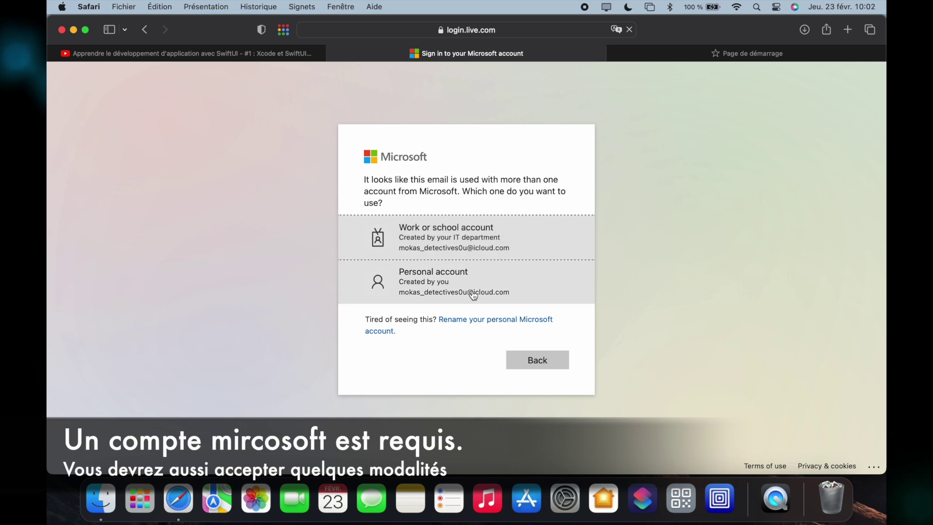
pyautogui.click(475, 291)
pyautogui.click(525, 343)
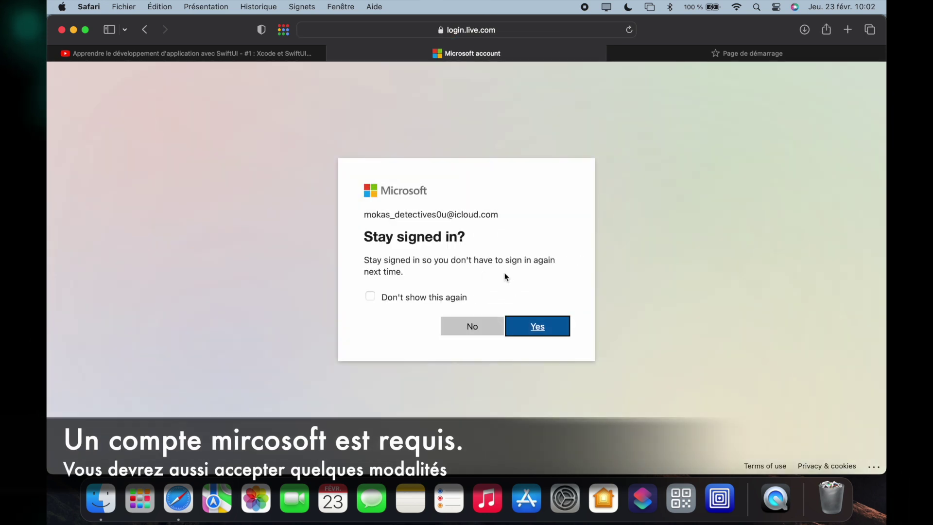
pyautogui.click(531, 326)
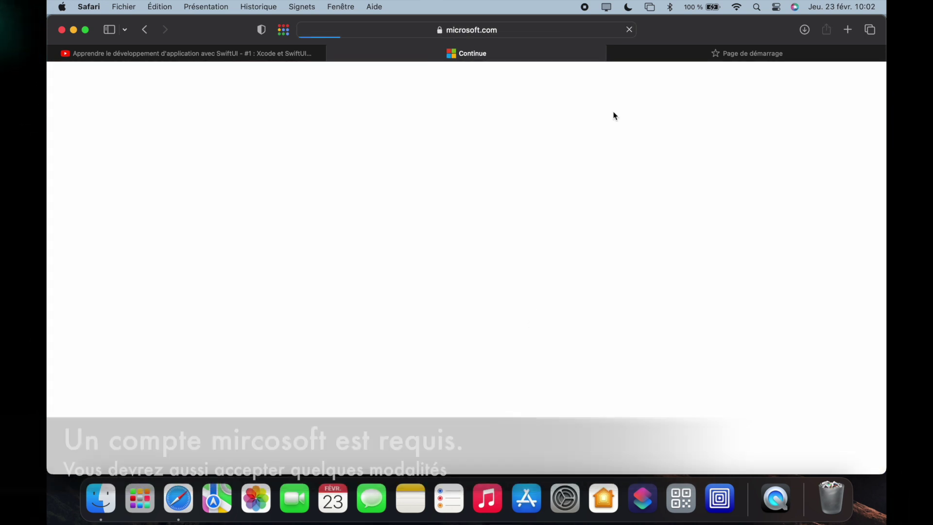
# - Select and confirm the Dev Channel Build 25300 edition
pyautogui.scroll(-10, 417, 273)
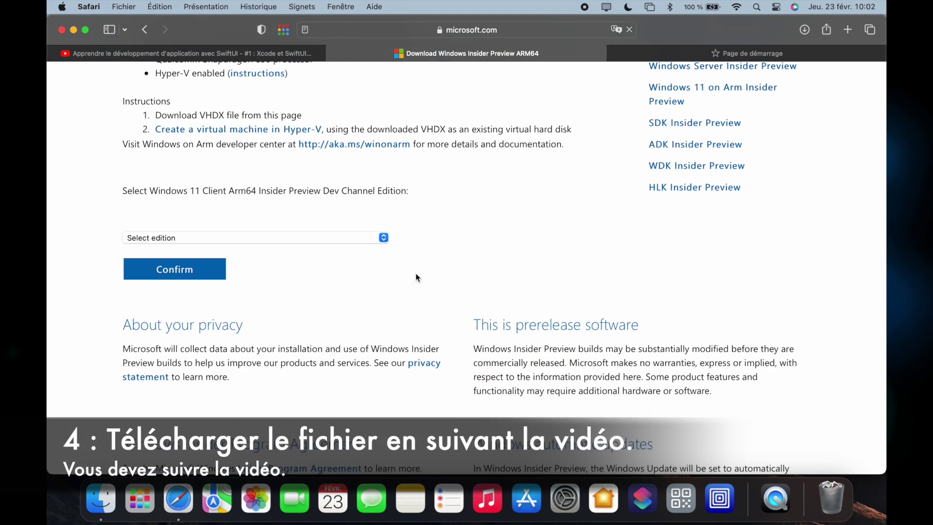
pyautogui.click(354, 237)
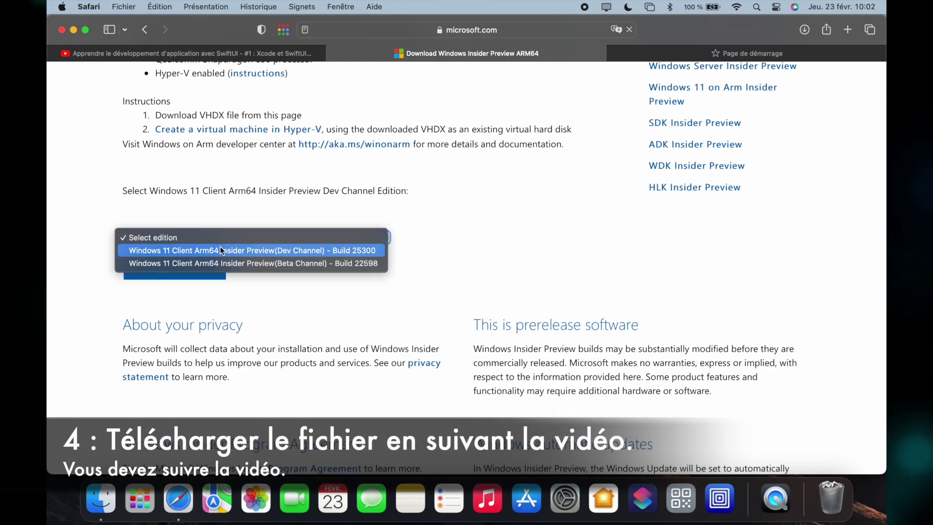
pyautogui.click(331, 250)
pyautogui.click(203, 271)
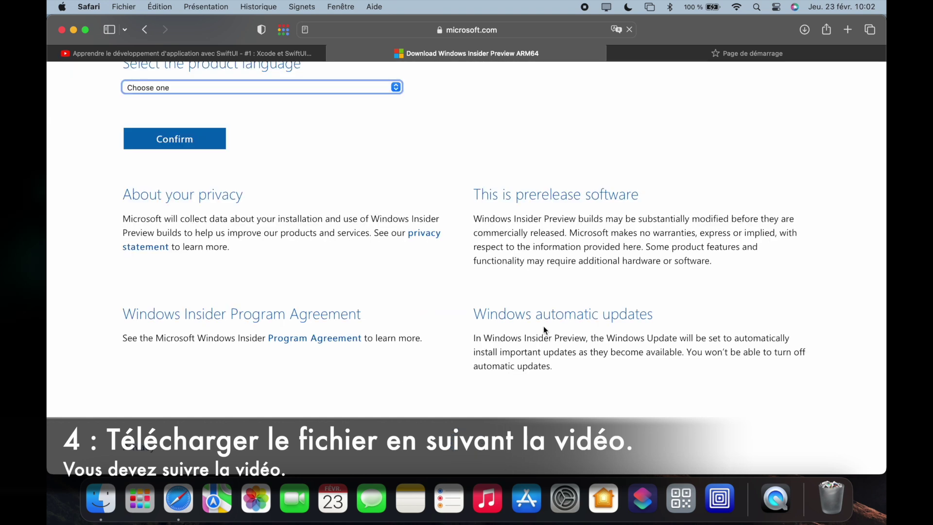
# - Choose English (United States) and download the Build 25300 ARM64 VHDX
pyautogui.click(321, 164)
pyautogui.click(320, 177)
pyautogui.click(214, 215)
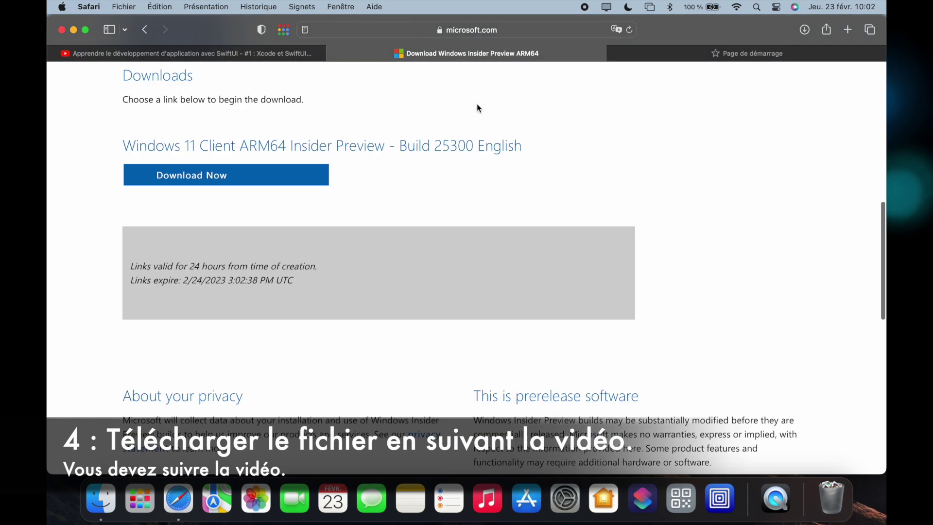
pyautogui.click(191, 176)
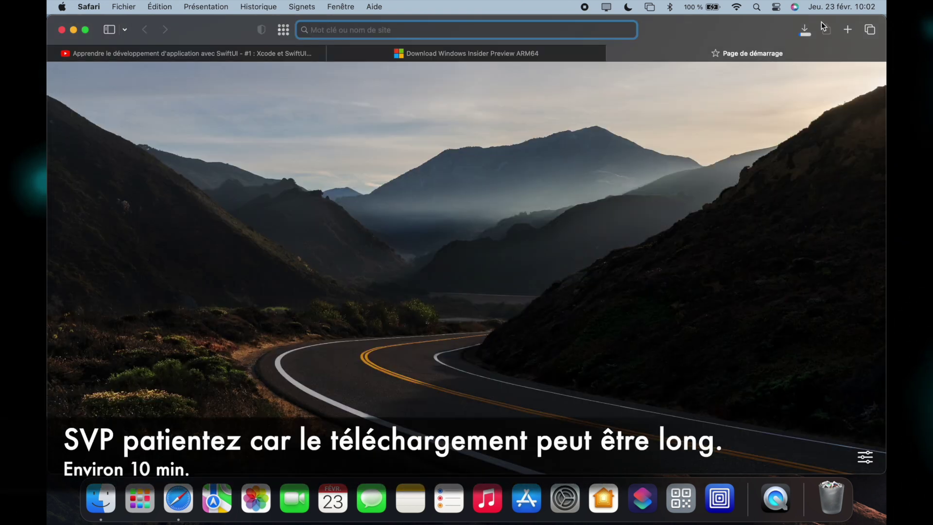
pyautogui.click(805, 29)
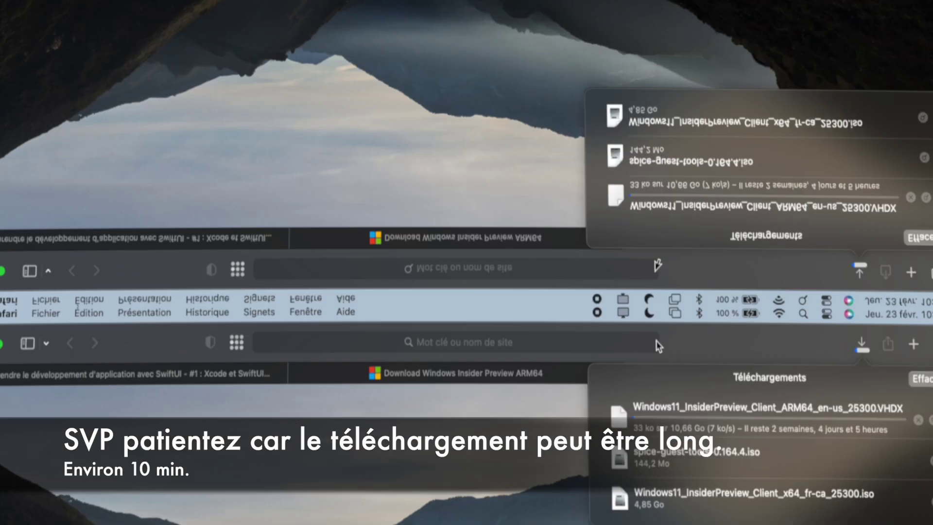
pyautogui.scroll(-10, 563, 205)
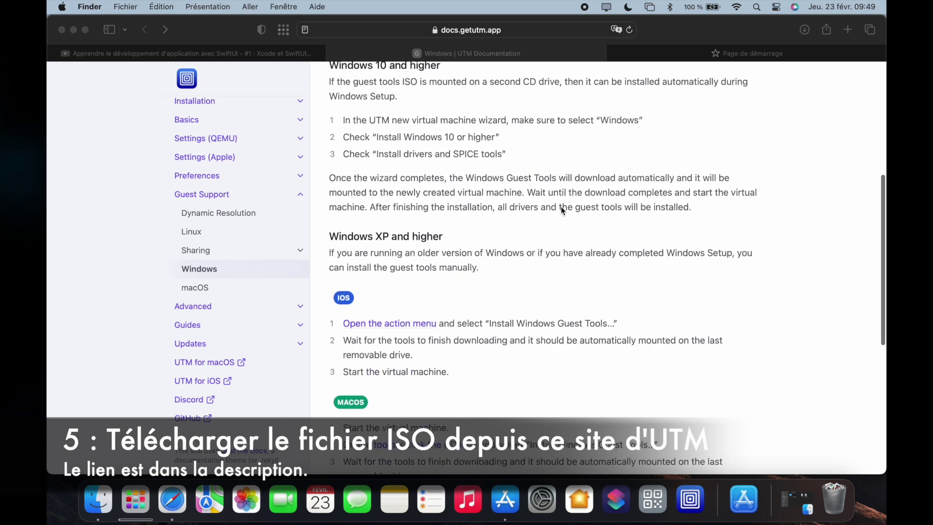
# - Download spice-guest-tools-0.164.4.iso from the 'here' link in the UTM Windows guide
pyautogui.scroll(-3, 561, 210)
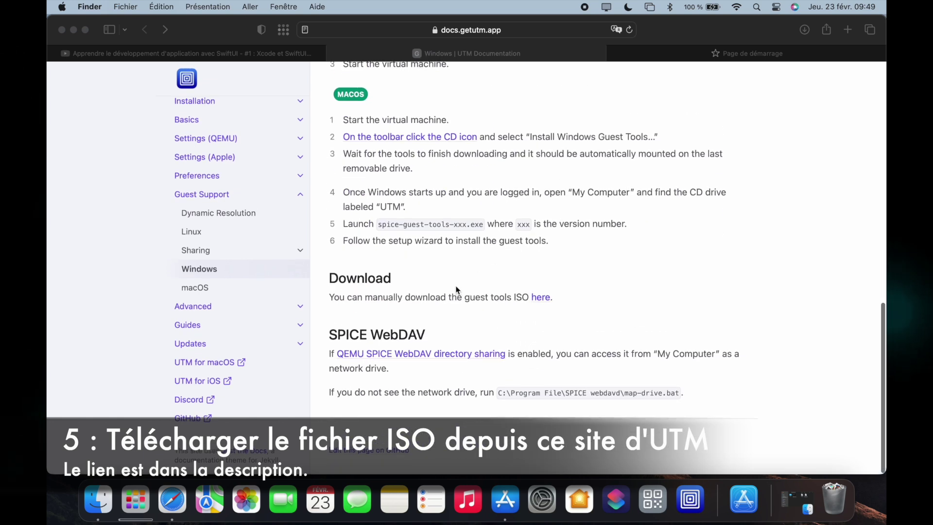
pyautogui.click(330, 278)
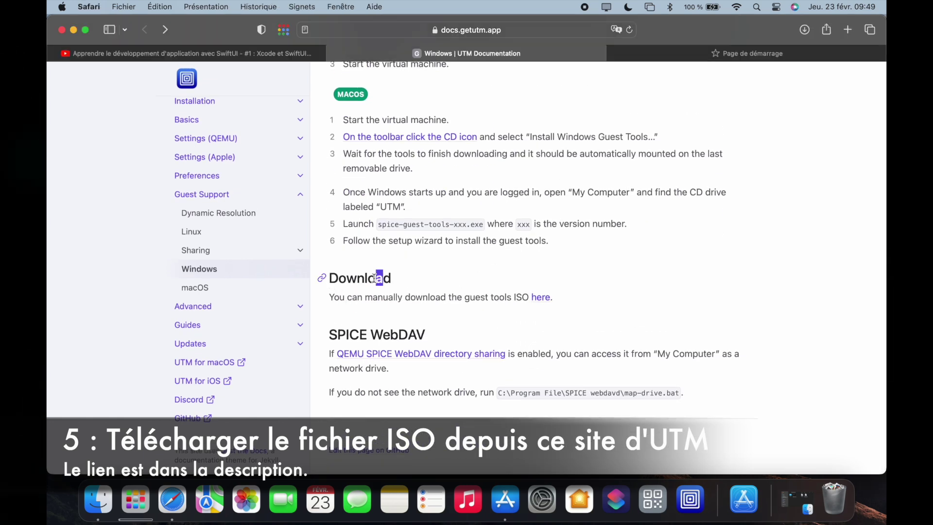
pyautogui.moveTo(354, 293); pyautogui.dragTo(555, 312)
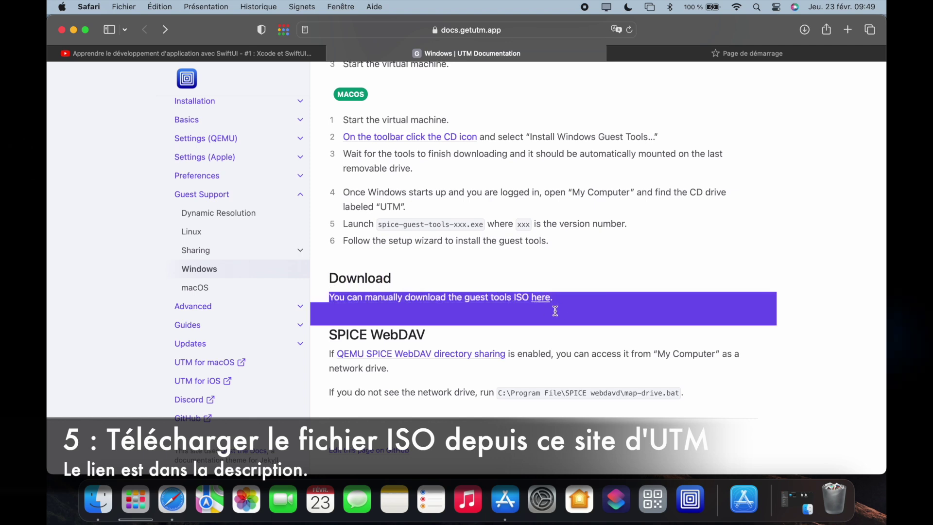
pyautogui.click(553, 300)
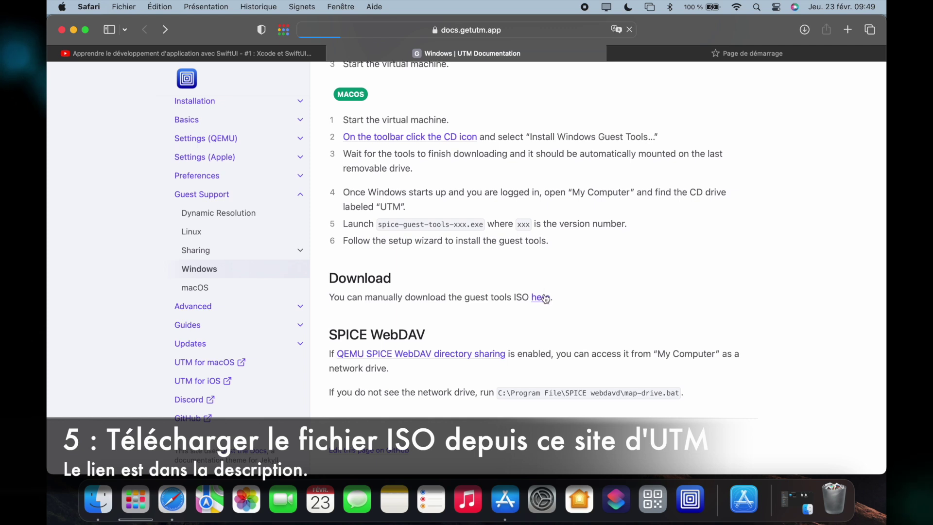
pyautogui.click(806, 31)
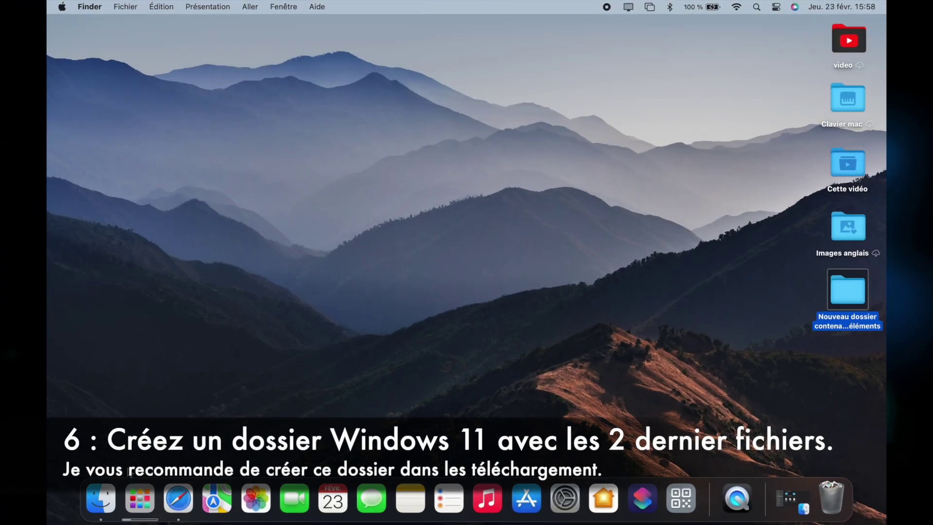
# - Group the guest tools ISO and Windows 11 VHDX into a new 'windows 11' folder in Downloads
pyautogui.click(99, 498)
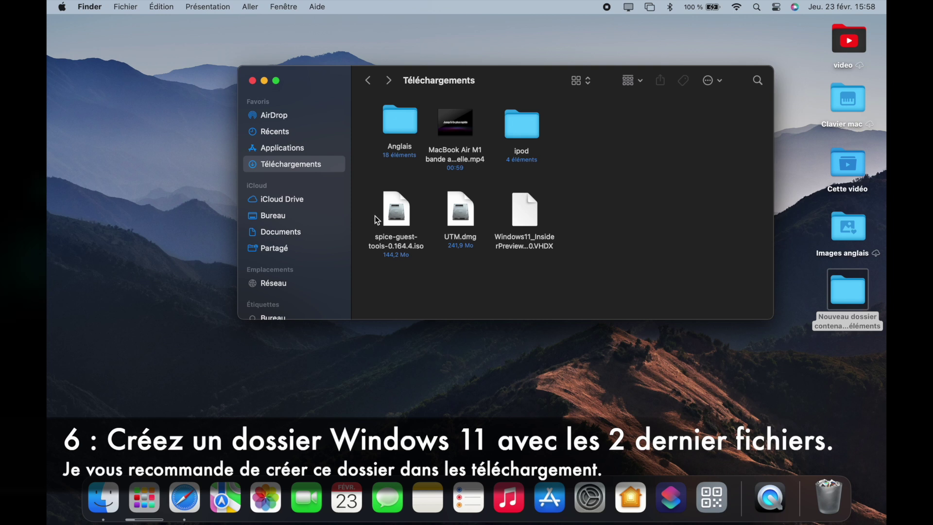
pyautogui.moveTo(466, 216); pyautogui.dragTo(732, 293)
pyautogui.moveTo(521, 239); pyautogui.dragTo(410, 225)
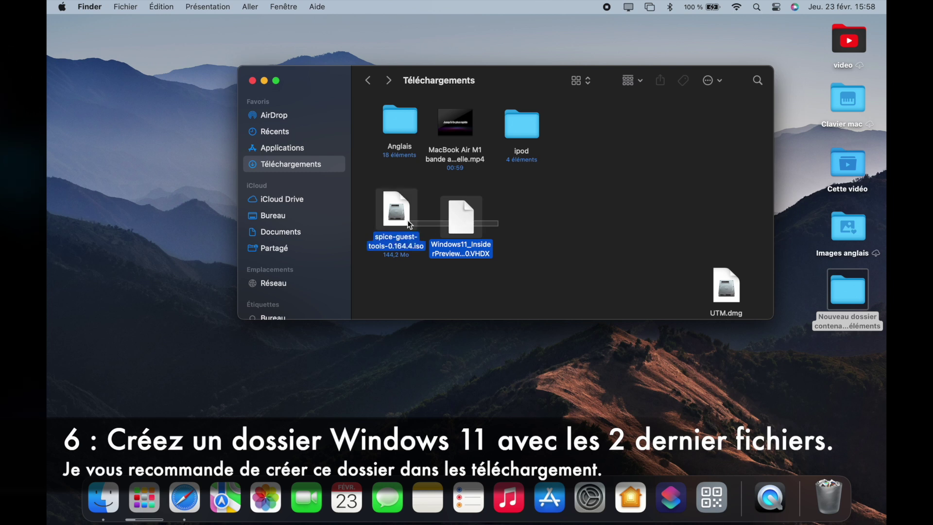
pyautogui.rightClick(405, 220)
pyautogui.click(411, 225)
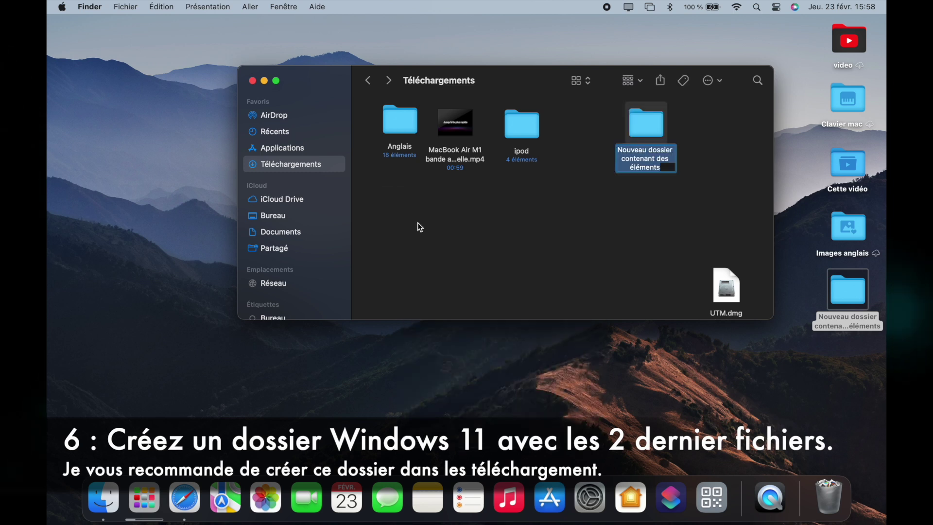
pyautogui.write('windows 11')
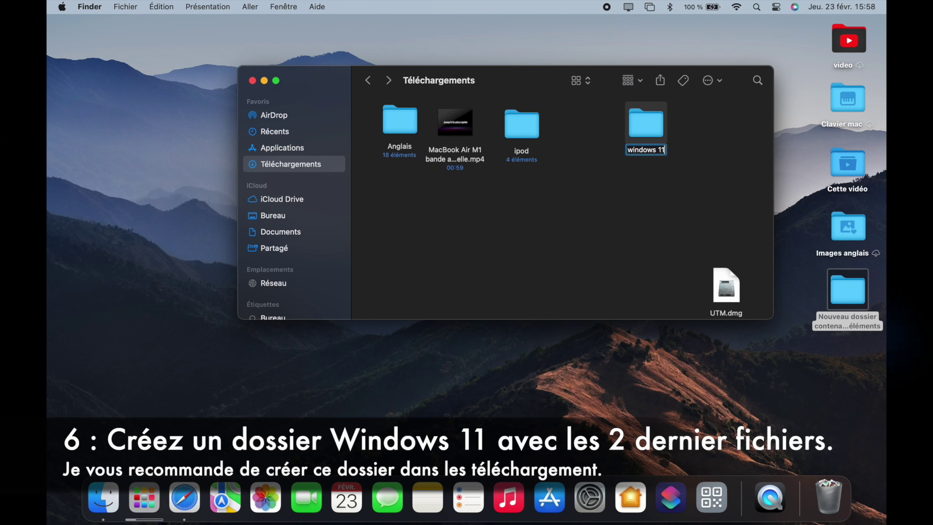
pyautogui.click(632, 181)
pyautogui.moveTo(642, 121); pyautogui.dragTo(572, 133)
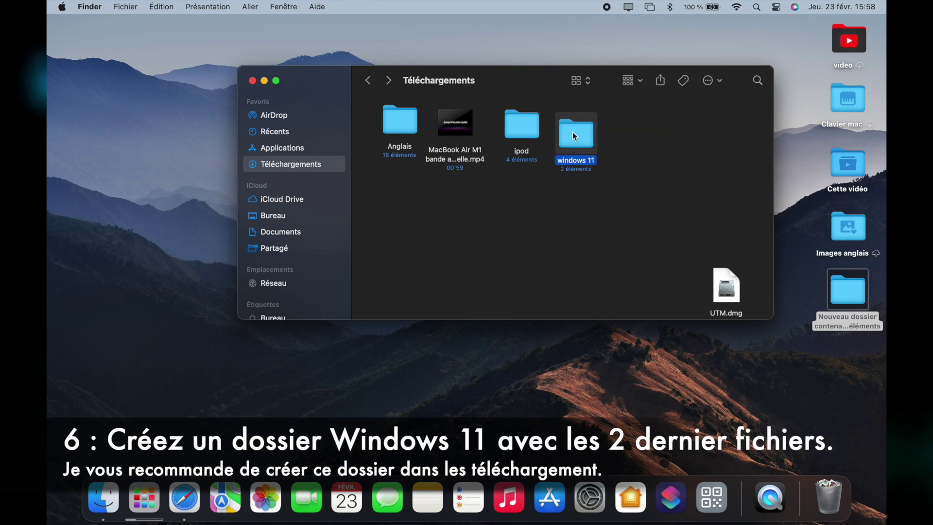
pyautogui.click(475, 191)
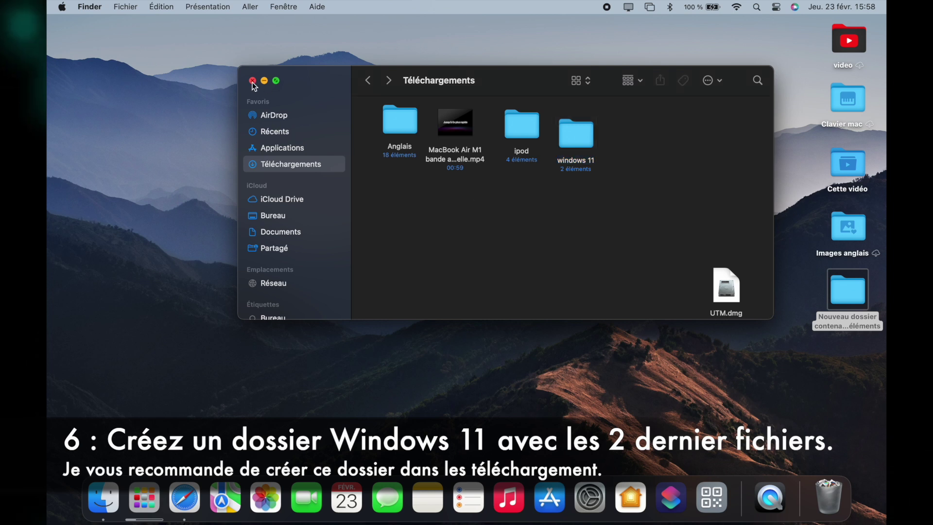
pyautogui.click(264, 82)
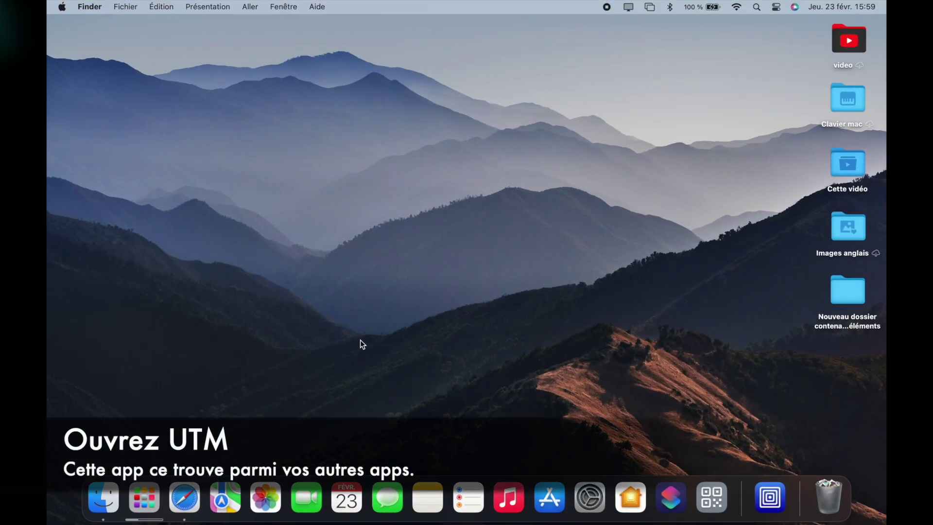
# - Launch UTM and start a new virtualised Windows VM with VHDX import enabled
pyautogui.click(136, 508)
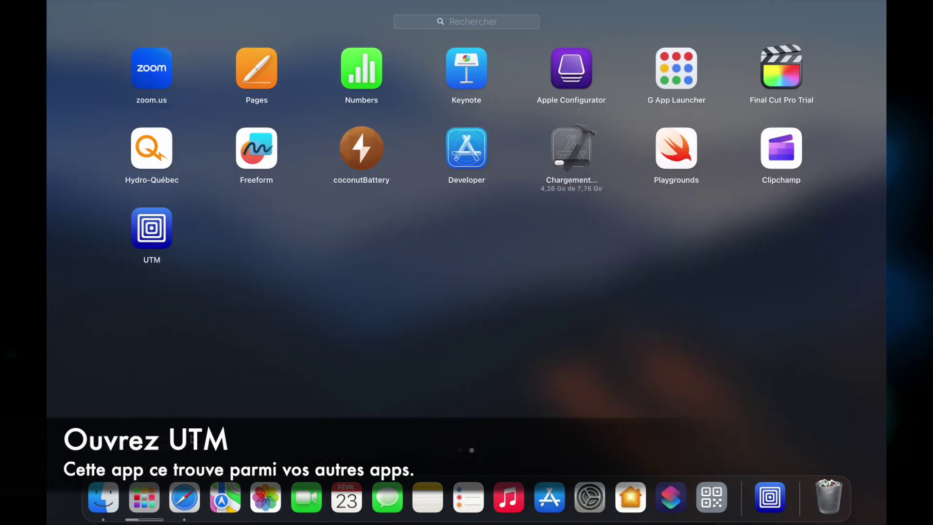
pyautogui.click(152, 229)
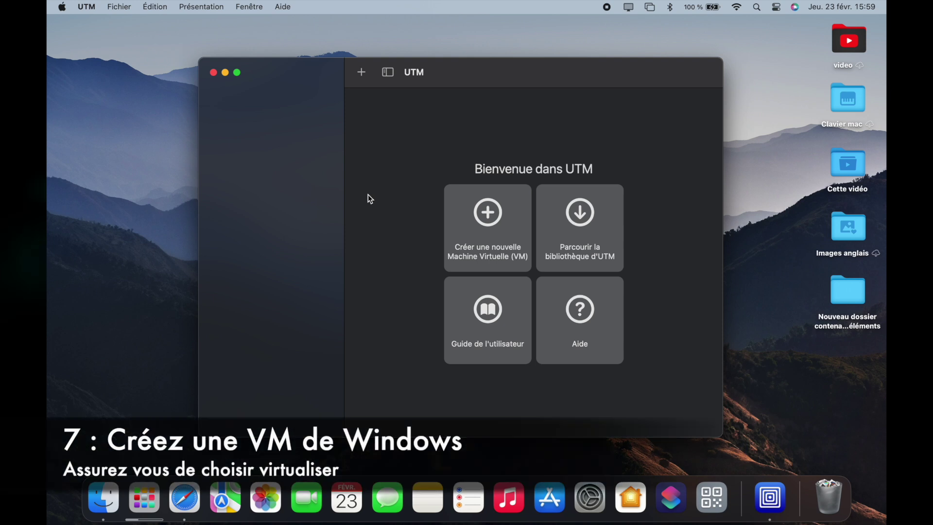
pyautogui.click(460, 237)
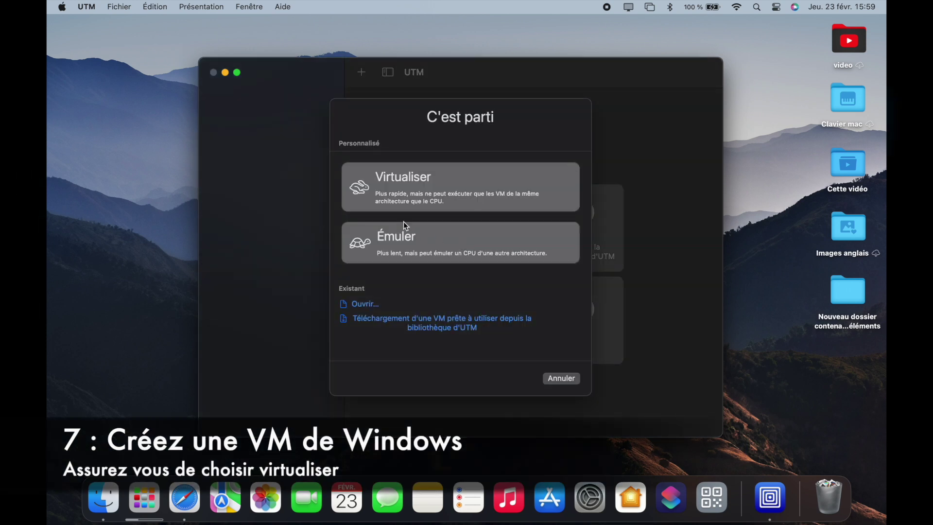
pyautogui.click(377, 183)
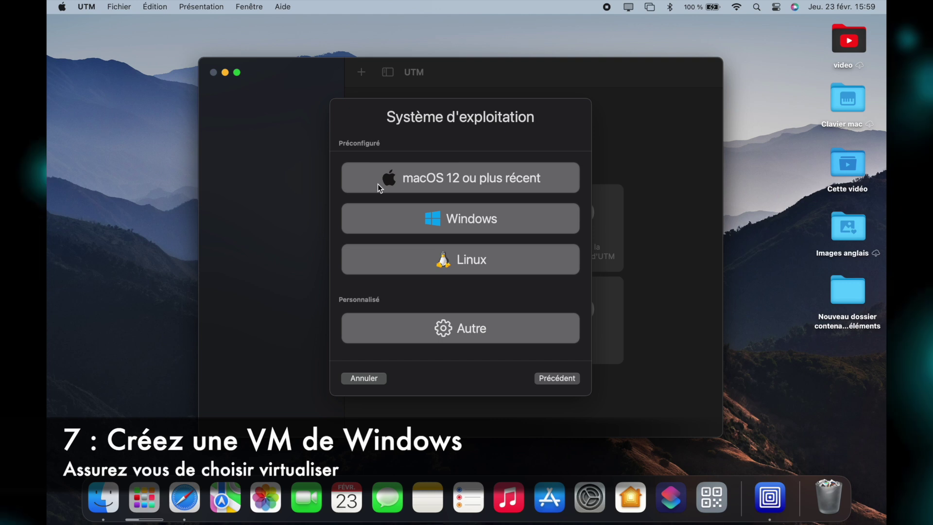
pyautogui.click(407, 222)
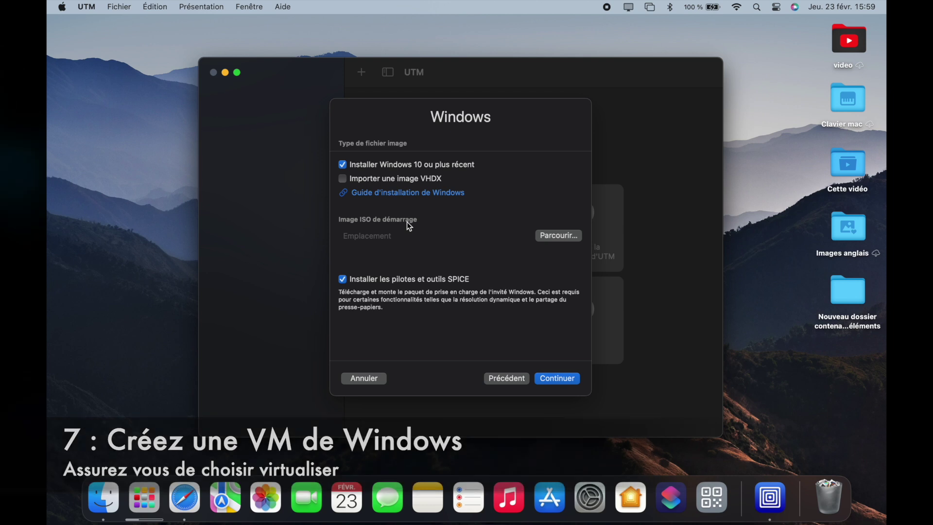
pyautogui.click(365, 182)
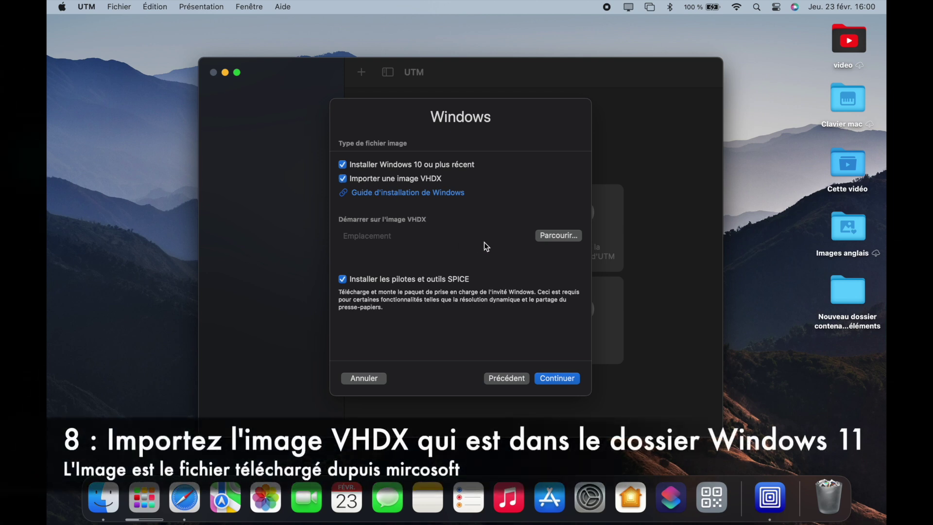
# - Use the Windows 11 Build 25300 Insider Preview VHDX as the boot image
pyautogui.click(551, 238)
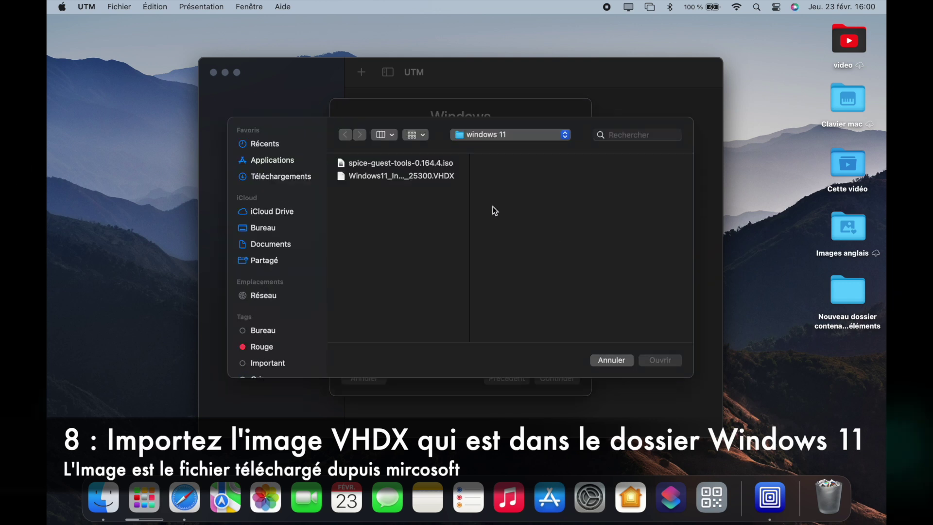
pyautogui.click(423, 177)
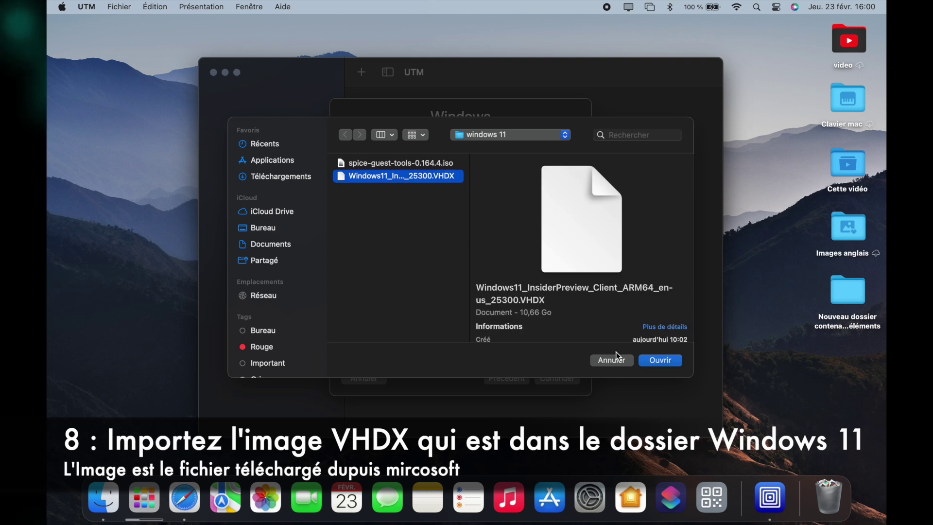
pyautogui.click(655, 362)
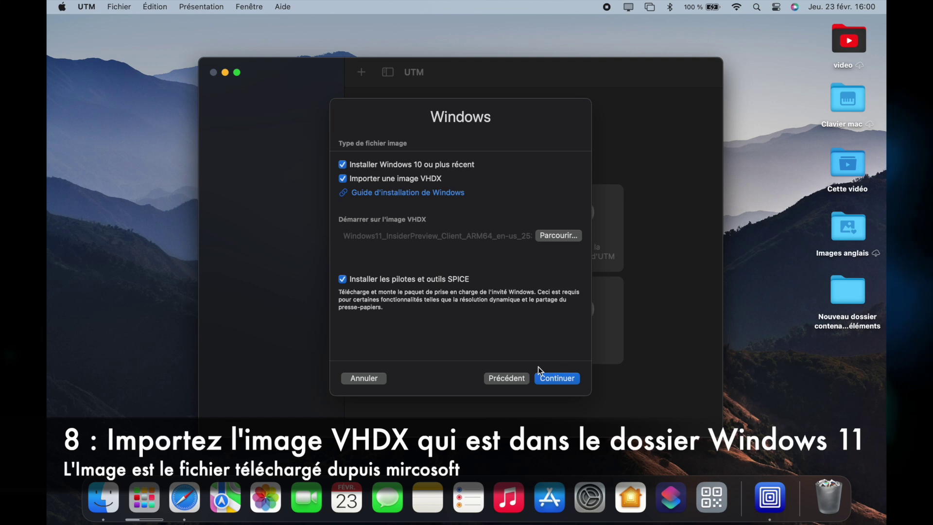
pyautogui.click(551, 379)
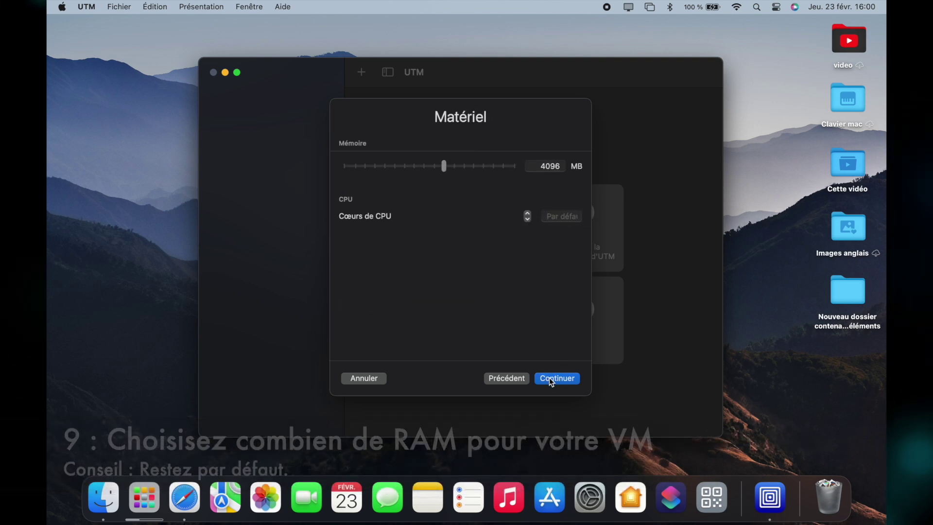
# - Keep the default 4096 MB memory and share the 'windows 11' folder from Téléchargements
pyautogui.moveTo(446, 167); pyautogui.dragTo(406, 168)
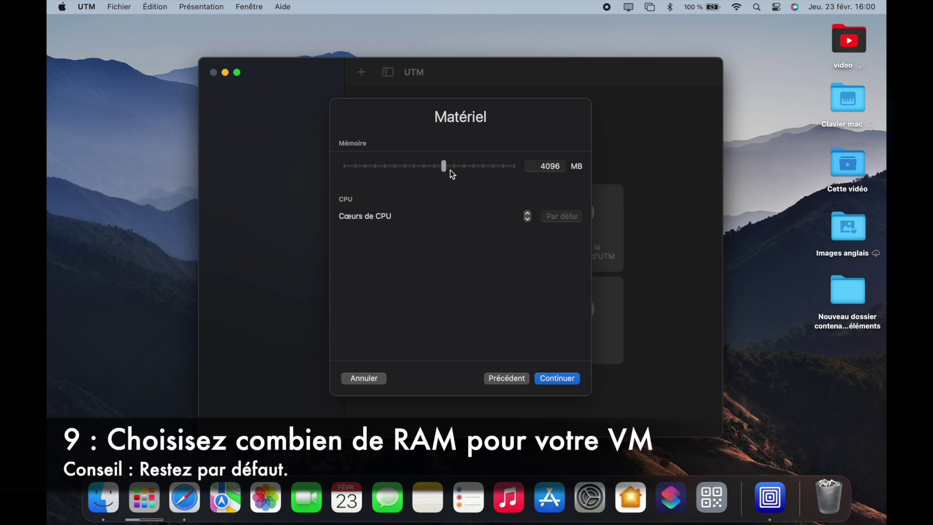
pyautogui.click(547, 381)
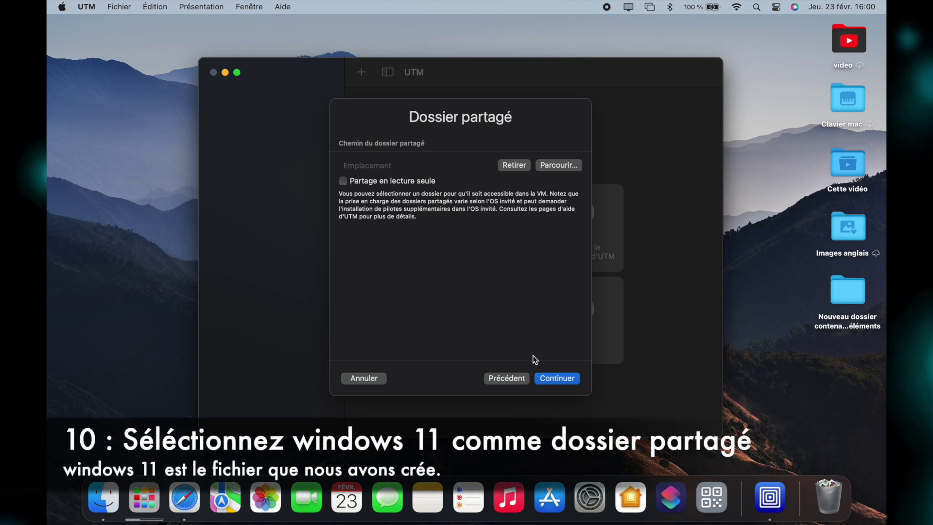
pyautogui.click(559, 165)
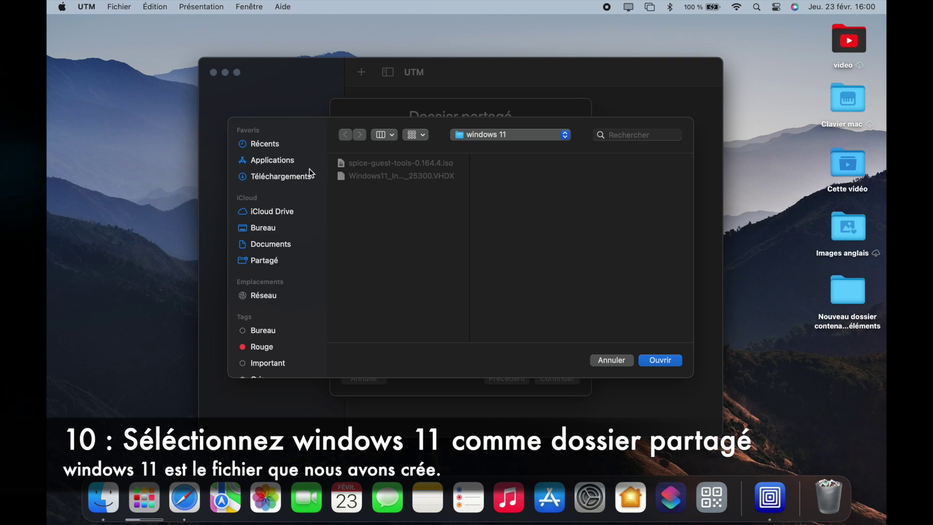
pyautogui.click(289, 177)
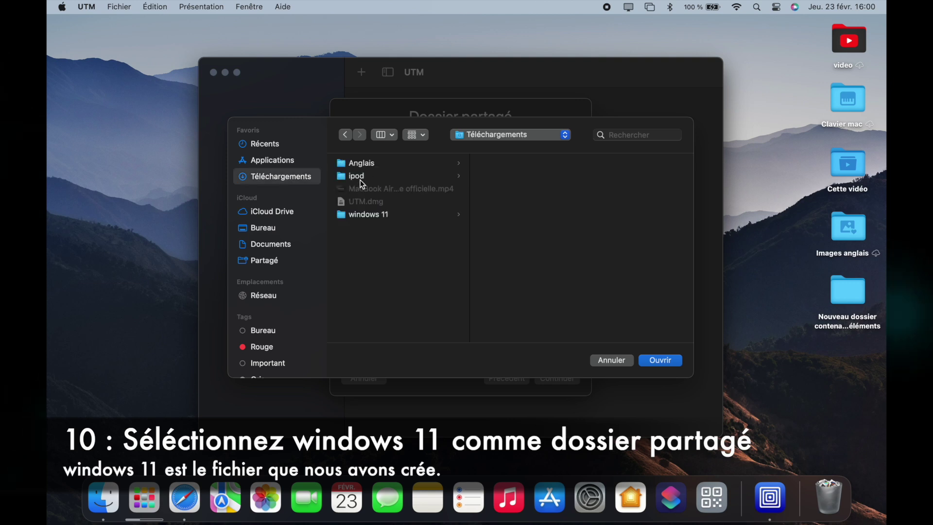
pyautogui.click(358, 216)
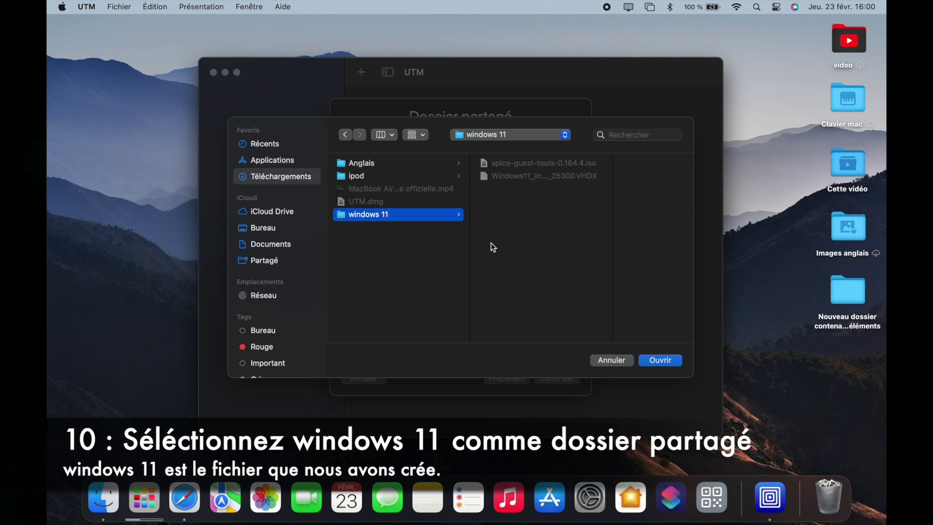
pyautogui.click(645, 360)
# - Name the VM 'Windows 11' and save it
pyautogui.click(572, 378)
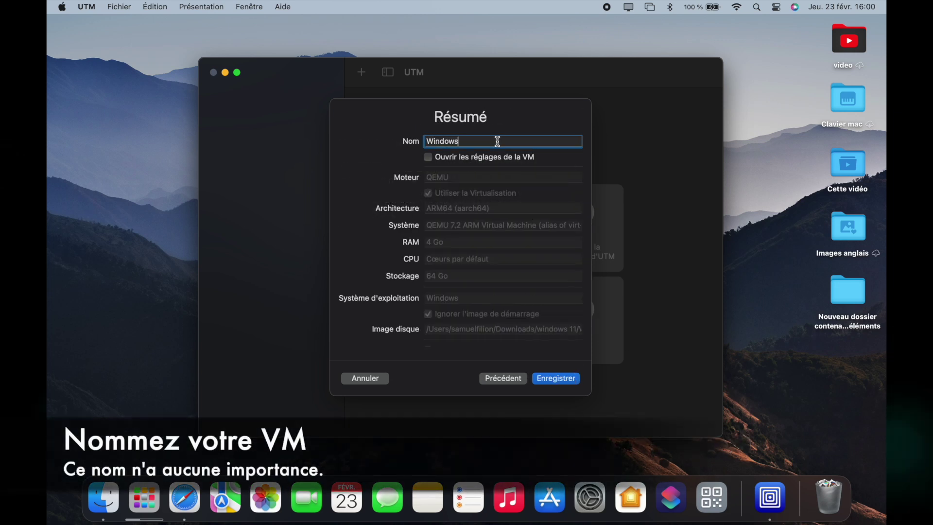
pyautogui.write('11')
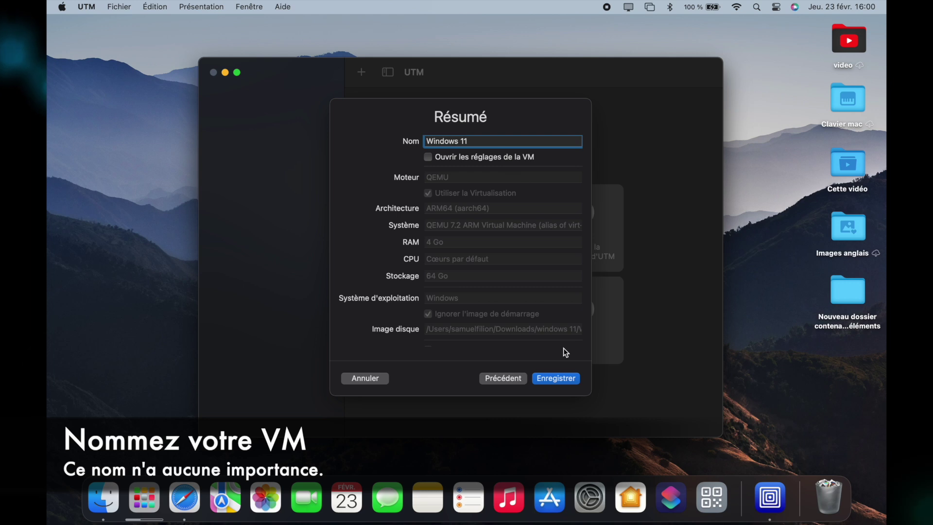
pyautogui.click(554, 378)
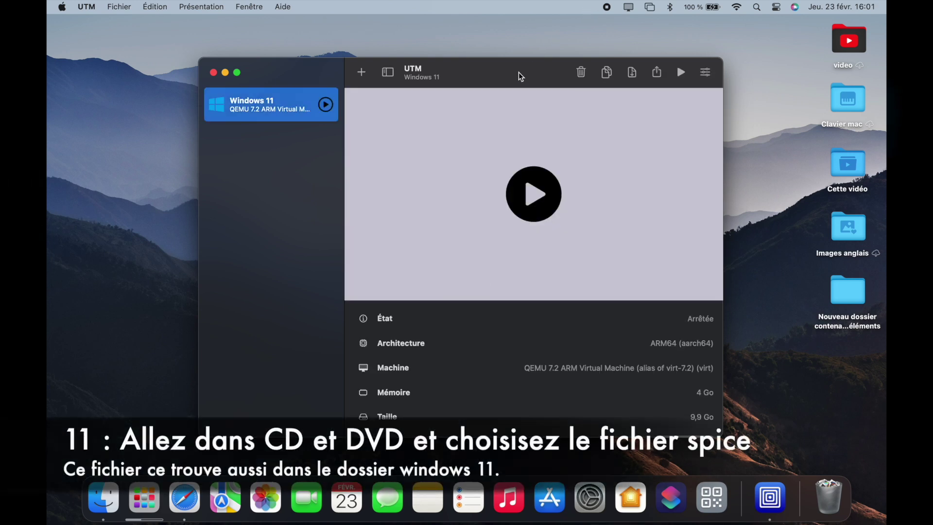
# - Attach spice-guest-tools-0.164.4.iso to the VM's CD/DVD drive and start the VM
pyautogui.scroll(-3, 492, 325)
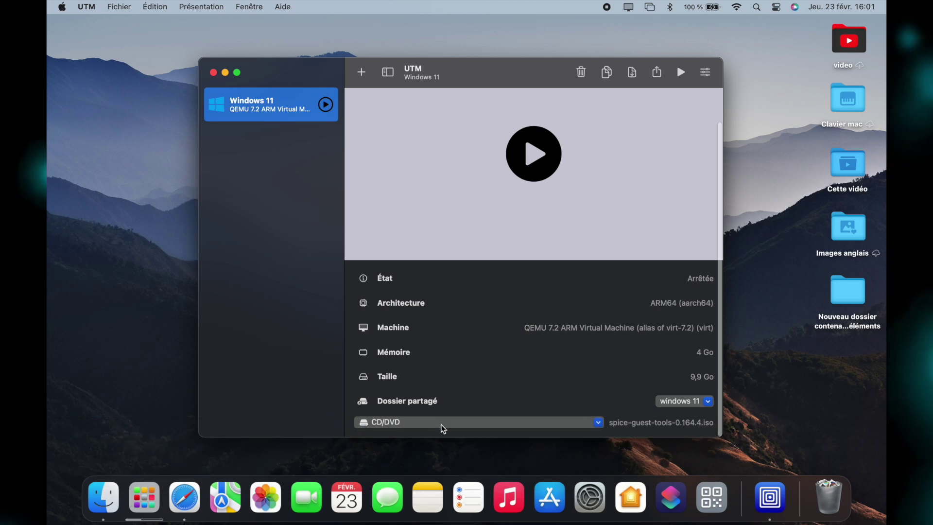
pyautogui.click(442, 424)
pyautogui.click(428, 435)
pyautogui.click(384, 163)
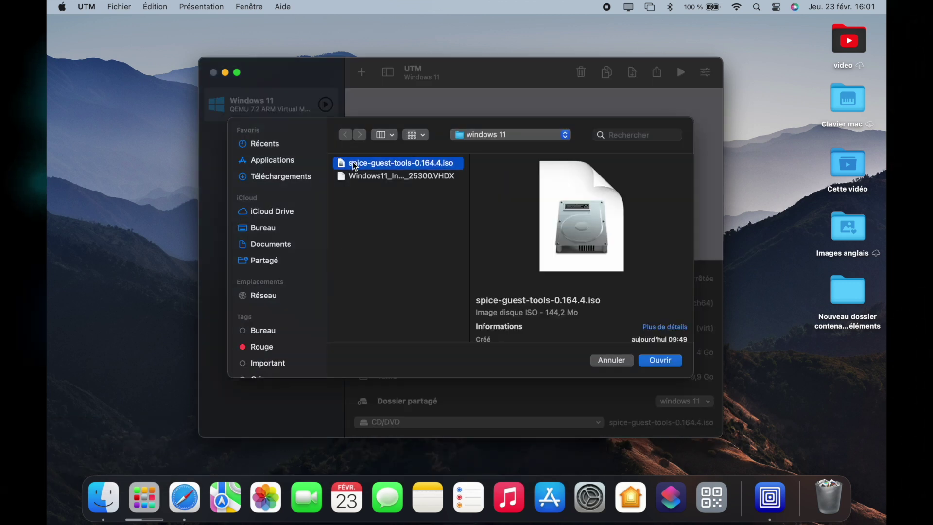
pyautogui.click(652, 365)
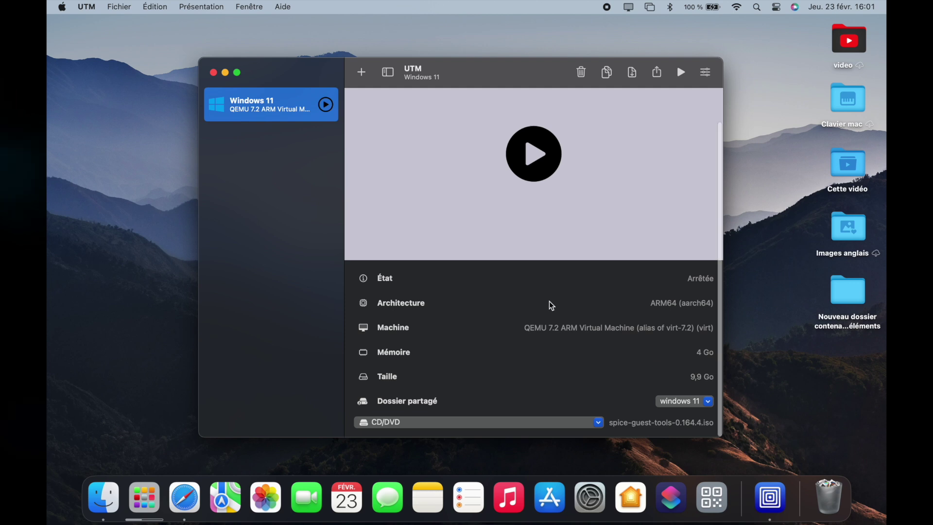
pyautogui.scroll(2, 549, 301)
pyautogui.click(533, 205)
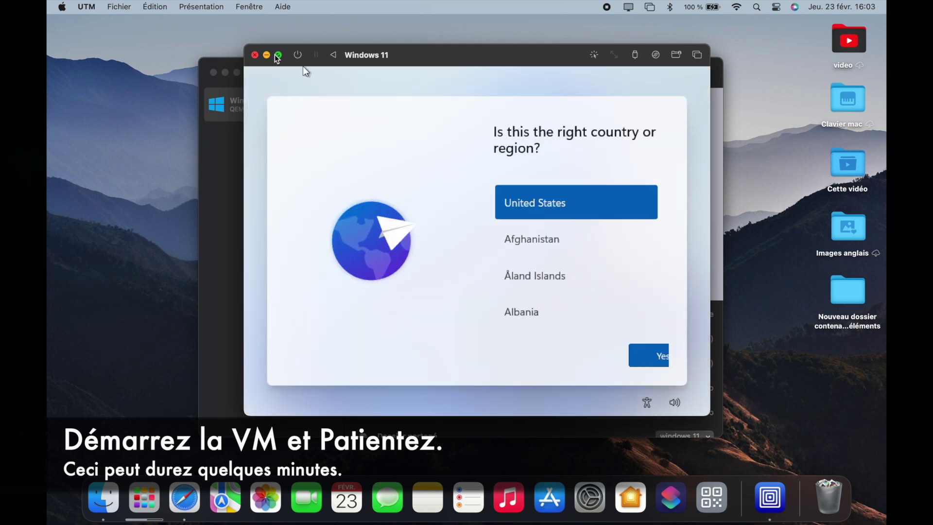
# - Make the VM full-screen and choose Canada as the region
pyautogui.click(278, 55)
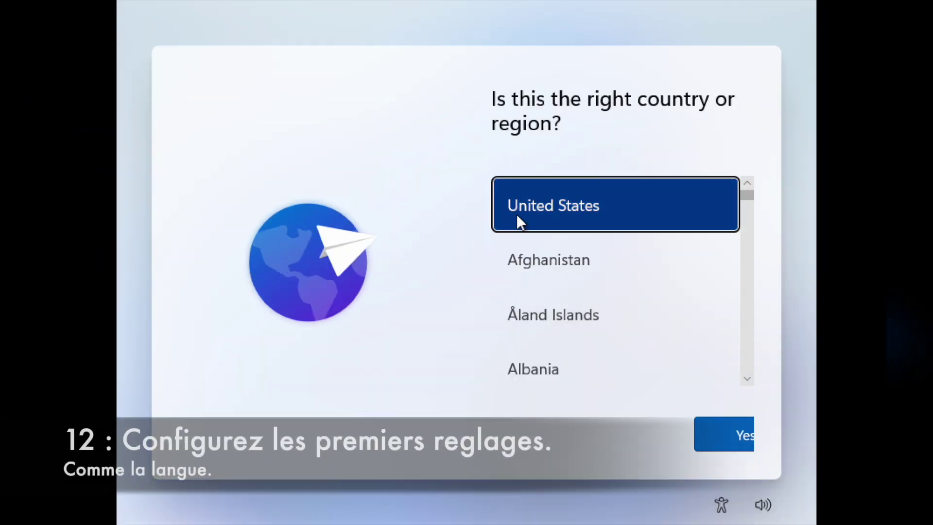
pyautogui.moveTo(748, 194); pyautogui.dragTo(746, 249)
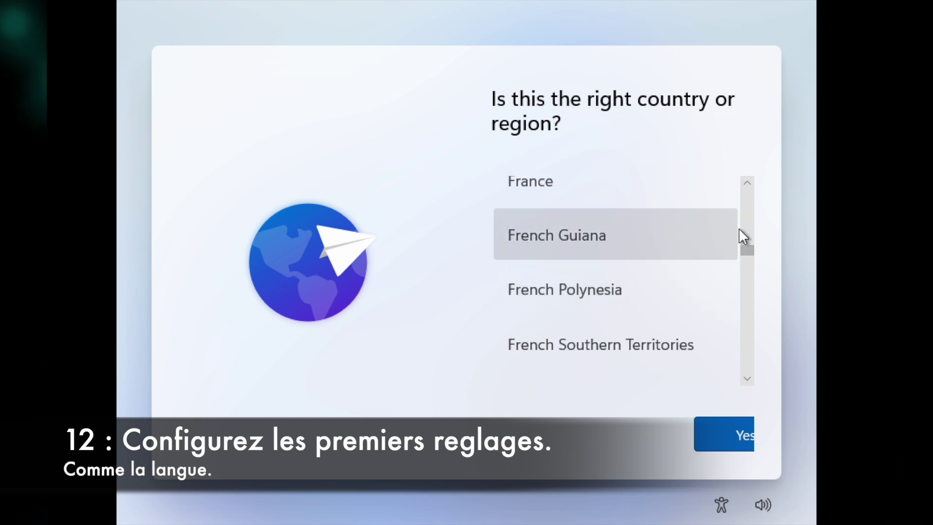
pyautogui.moveTo(745, 250); pyautogui.dragTo(743, 219)
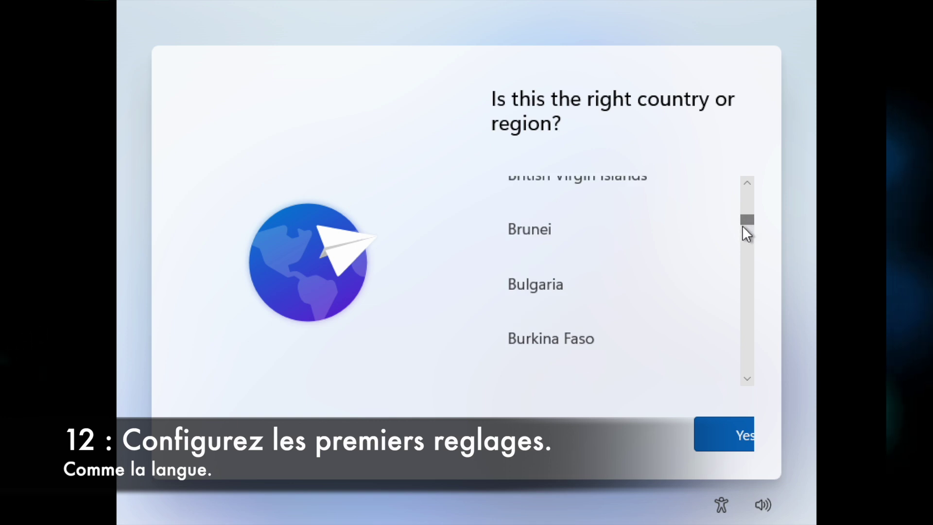
pyautogui.moveTo(746, 221); pyautogui.dragTo(745, 226)
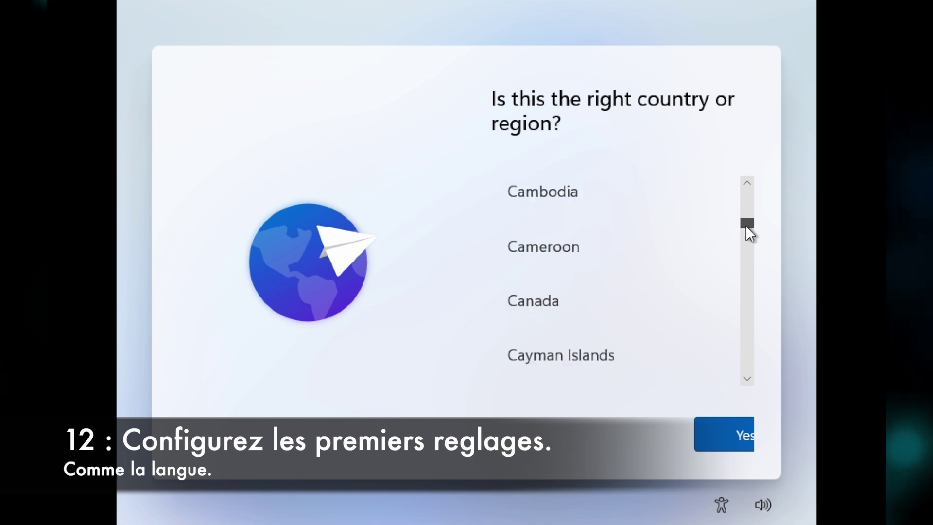
pyautogui.click(577, 297)
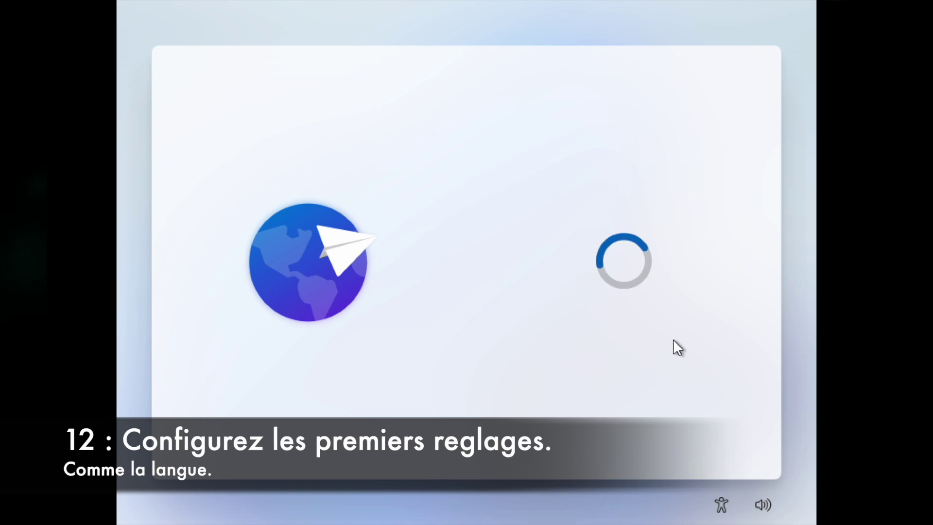
# - Choose the Canadian French keyboard layout and skip a second layout
pyautogui.moveTo(747, 228); pyautogui.dragTo(744, 263)
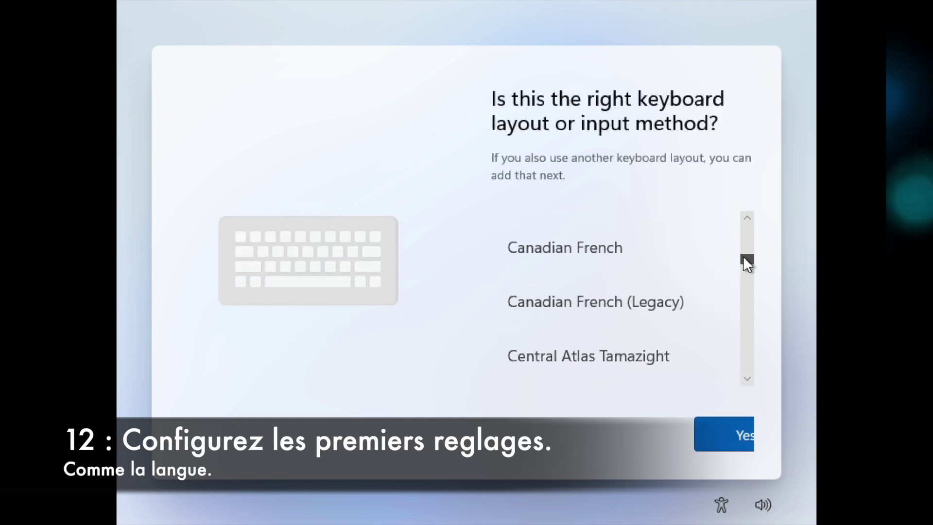
pyautogui.click(517, 253)
pyautogui.click(723, 428)
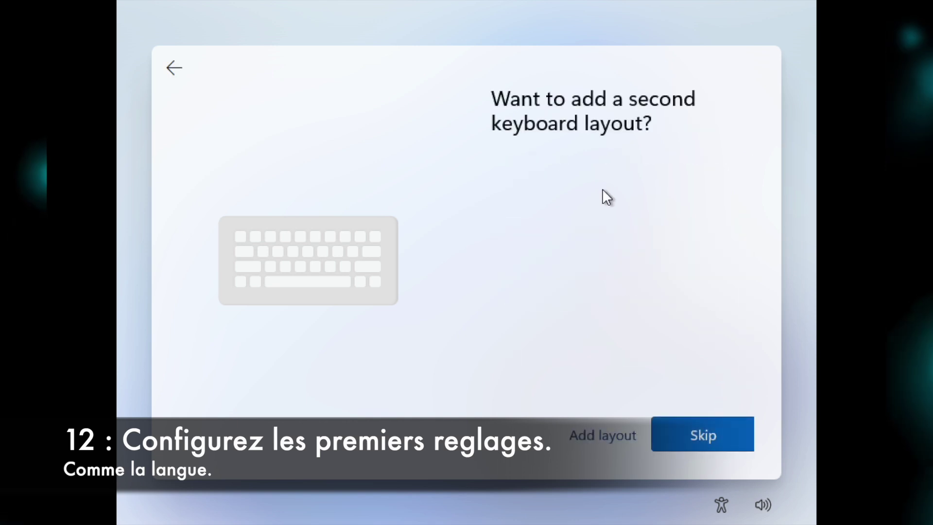
pyautogui.click(669, 440)
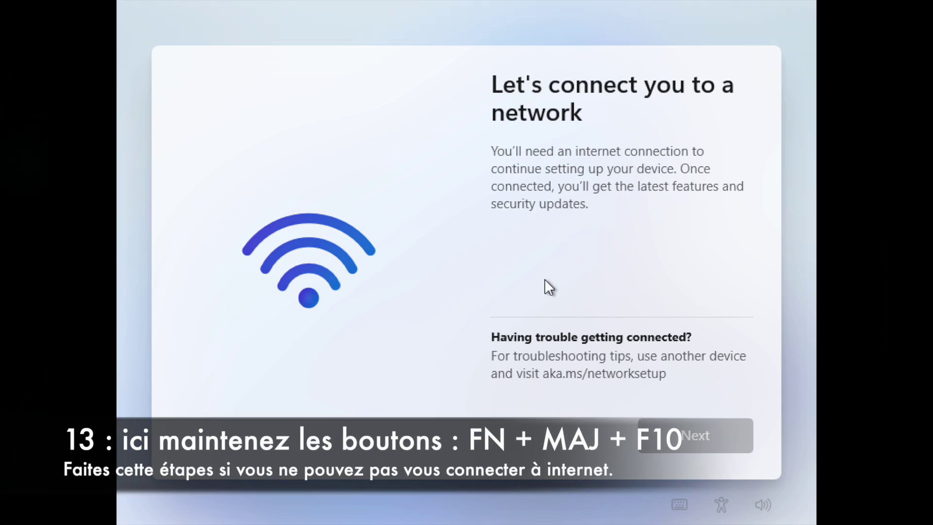
# - Open a command prompt with Shift+F10 and run oobe\bypassnro
pyautogui.hotkey('shift', 'F10')
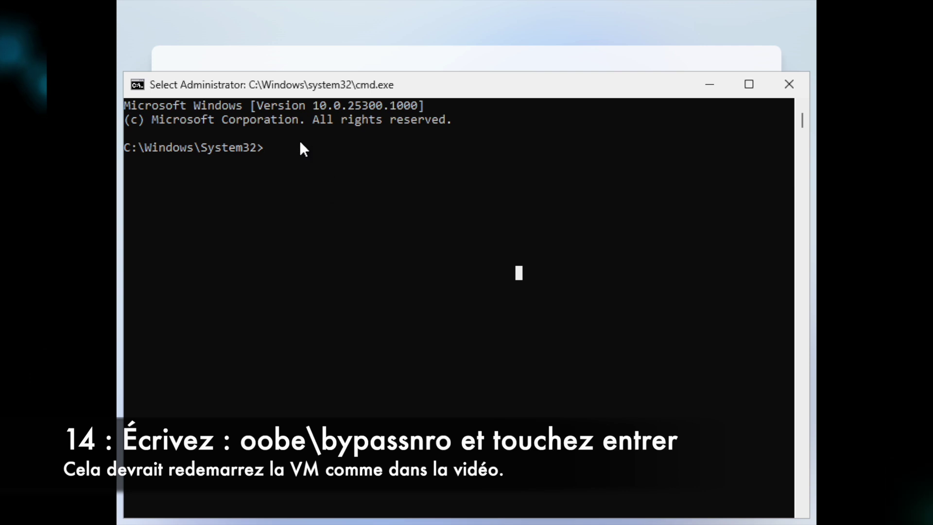
pyautogui.write('o')
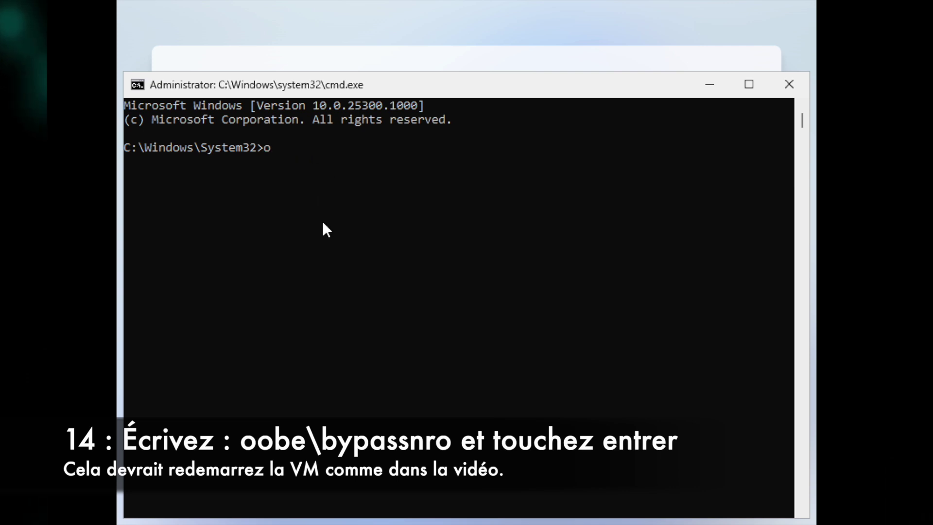
pyautogui.write('obe')
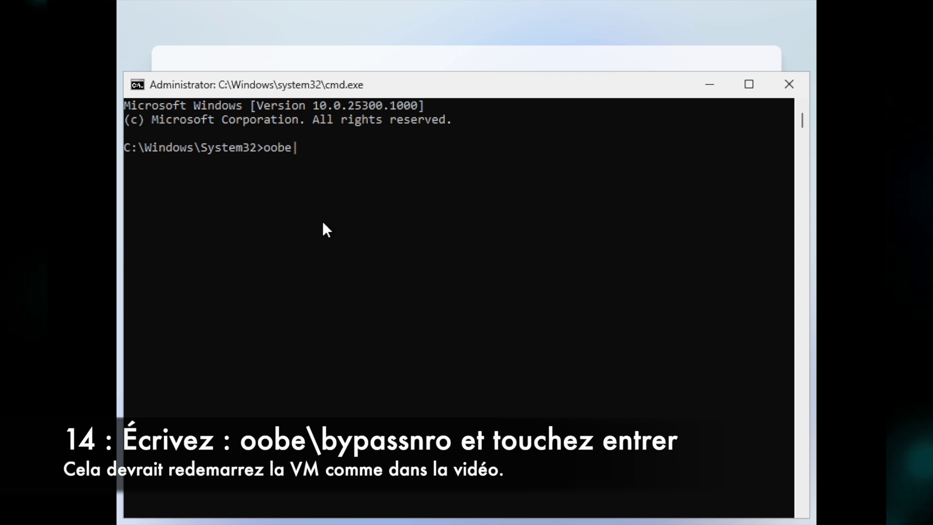
pyautogui.write('\\')
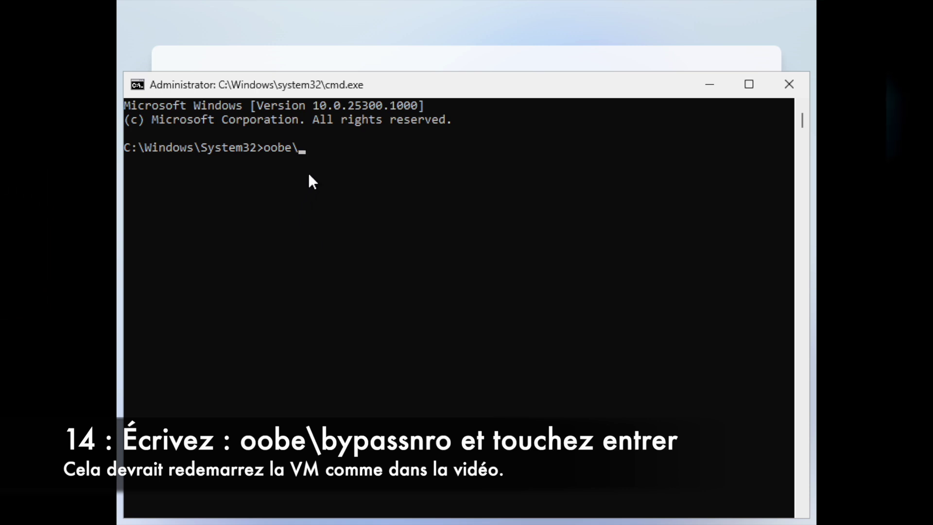
pyautogui.write('by')
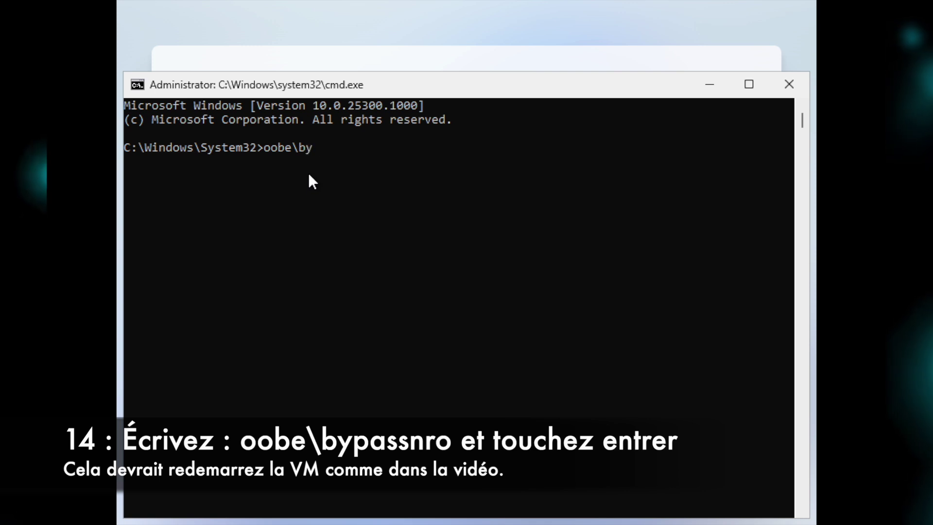
pyautogui.write('pass')
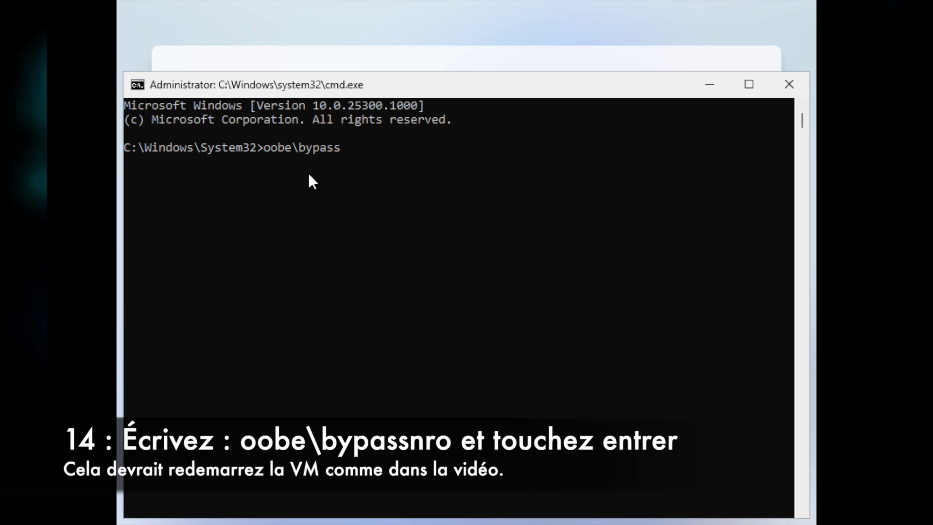
pyautogui.write('nro')
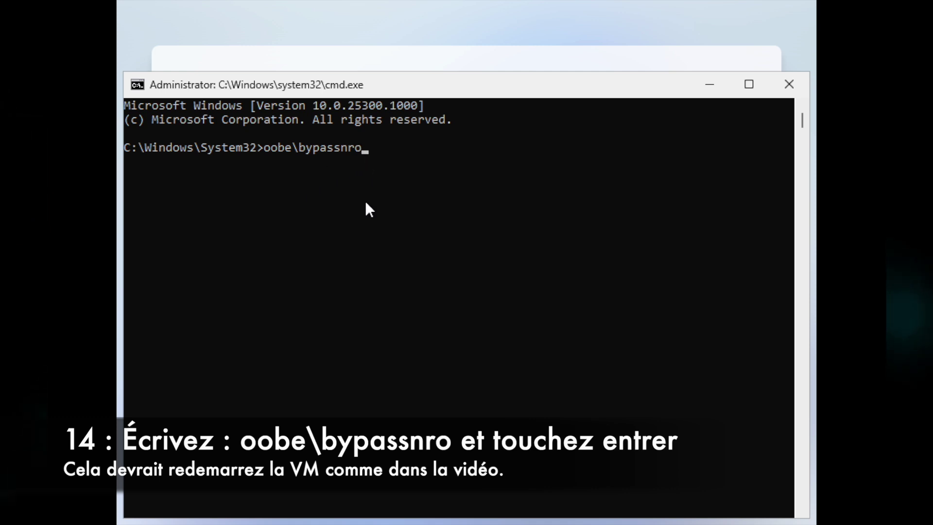
pyautogui.press('Return')
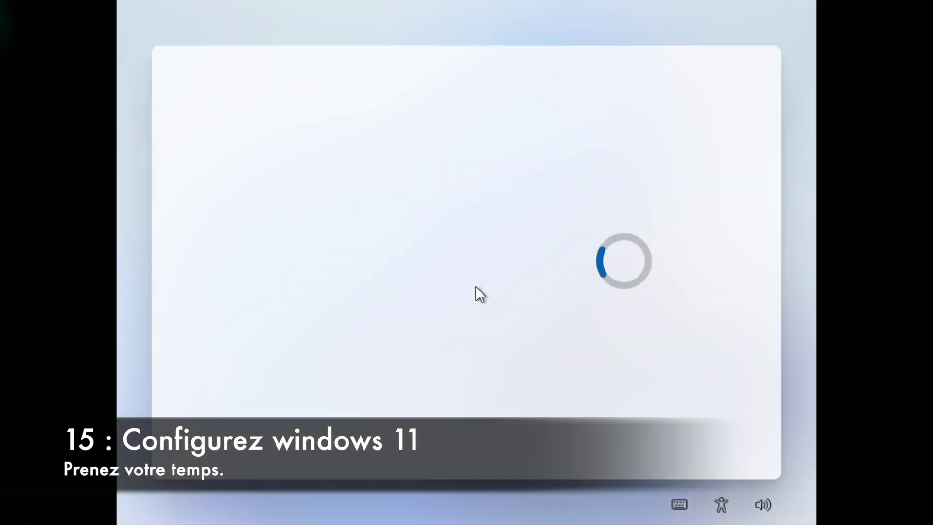
# - Confirm Canadian French (Legacy), skip a second layout, continue offline, and accept the license
pyautogui.moveTo(747, 232); pyautogui.dragTo(735, 253)
pyautogui.click(723, 428)
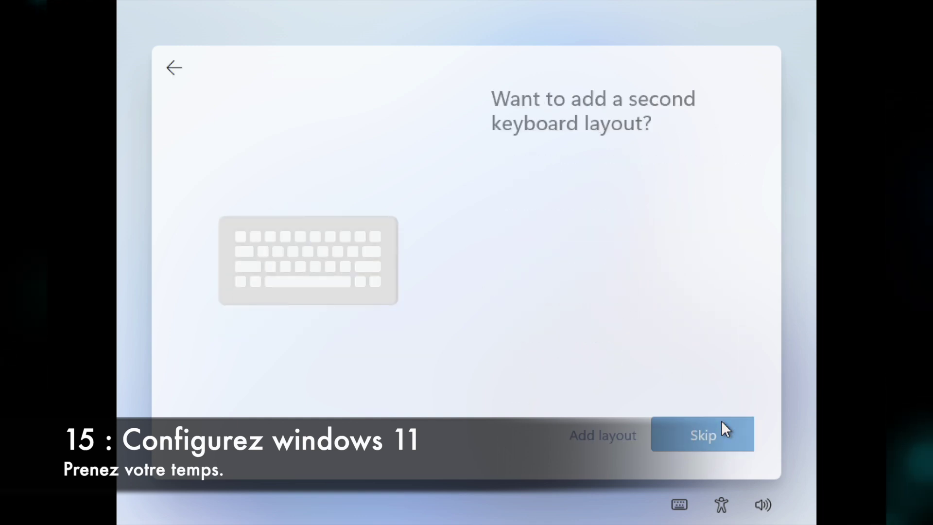
pyautogui.click(698, 440)
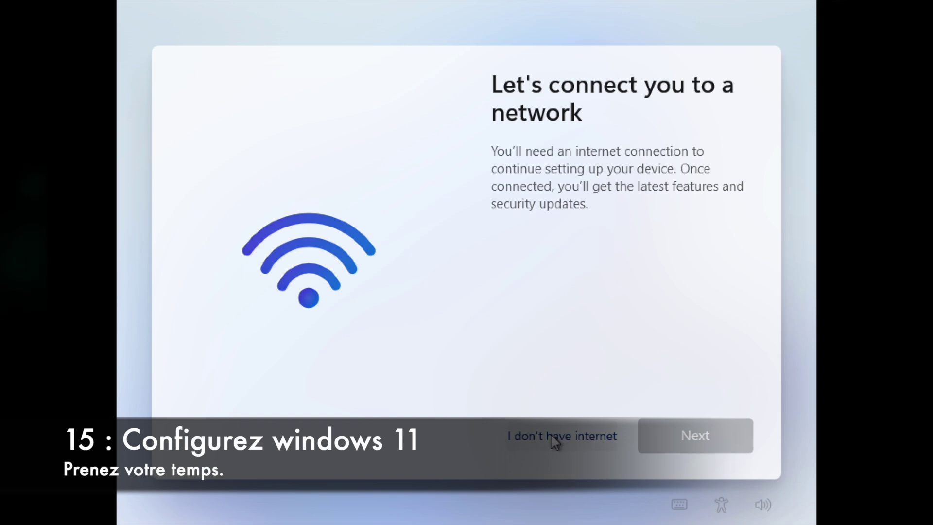
pyautogui.click(530, 437)
pyautogui.click(759, 430)
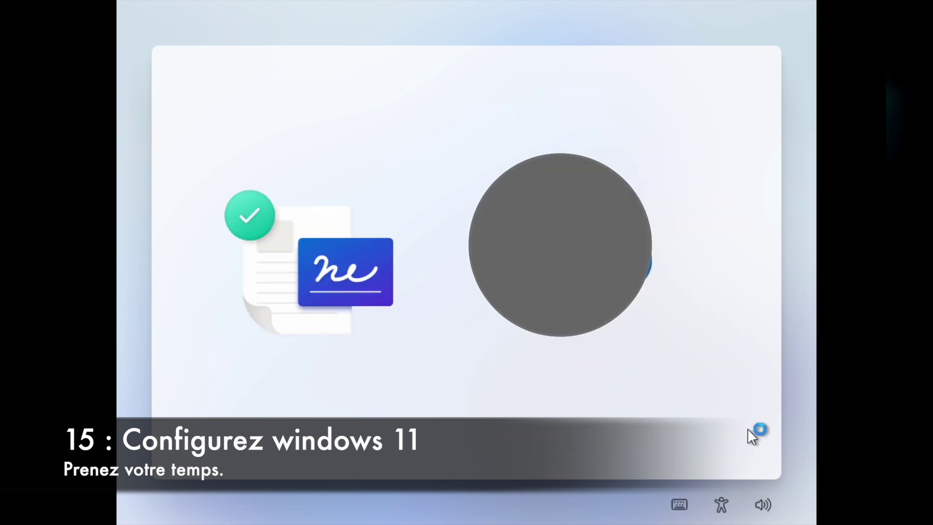
# - Submit the local account name and enter and confirm its password
pyautogui.press('Return')
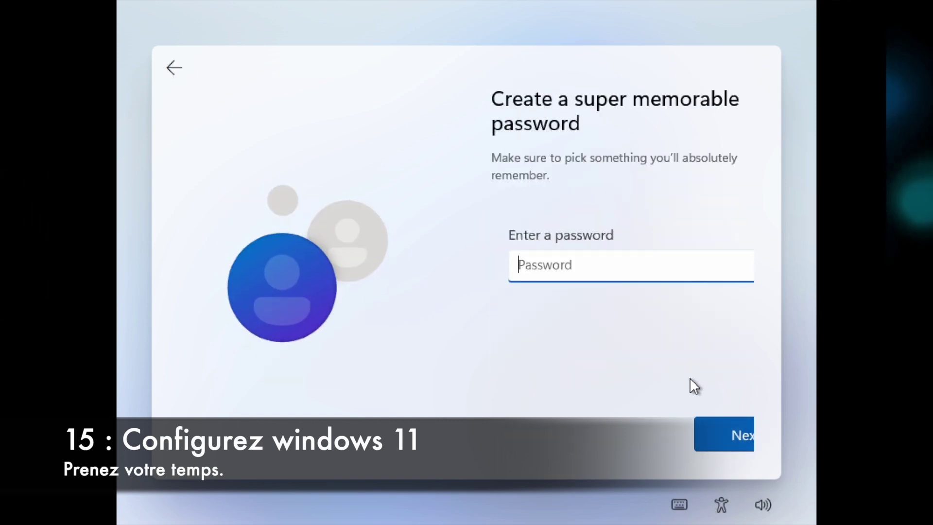
pyautogui.click(729, 434)
pyautogui.write('••')
pyautogui.press('Return')
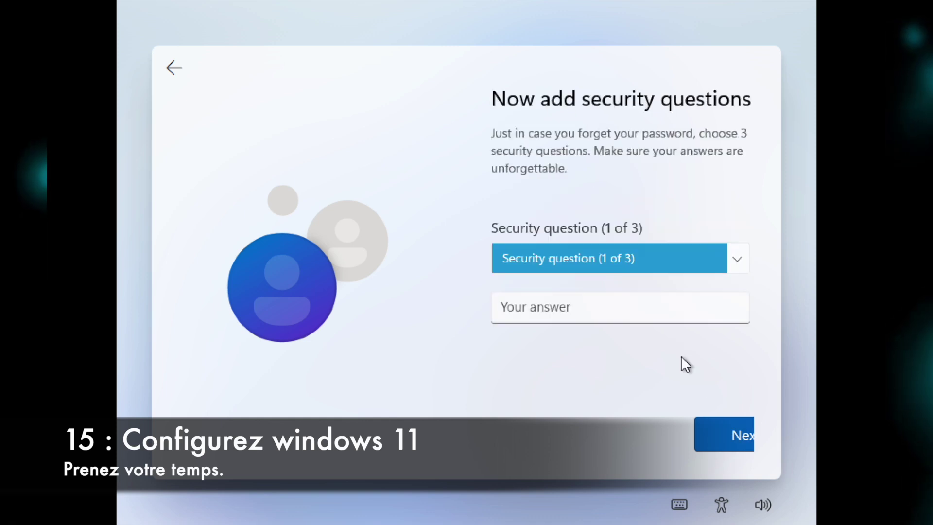
# - Set three security questions (first pet's name and two city questions) with their answers
pyautogui.click(736, 258)
pyautogui.click(681, 278)
pyautogui.click(677, 306)
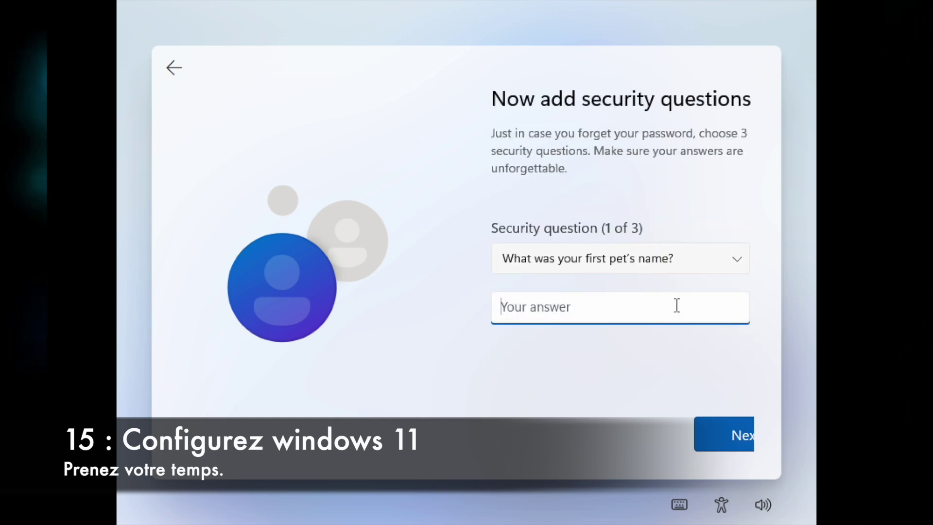
pyautogui.click(724, 434)
pyautogui.click(719, 263)
pyautogui.click(631, 275)
pyautogui.click(669, 307)
pyautogui.press('Return')
pyautogui.click(733, 262)
pyautogui.click(707, 297)
pyautogui.click(658, 311)
pyautogui.press('Return')
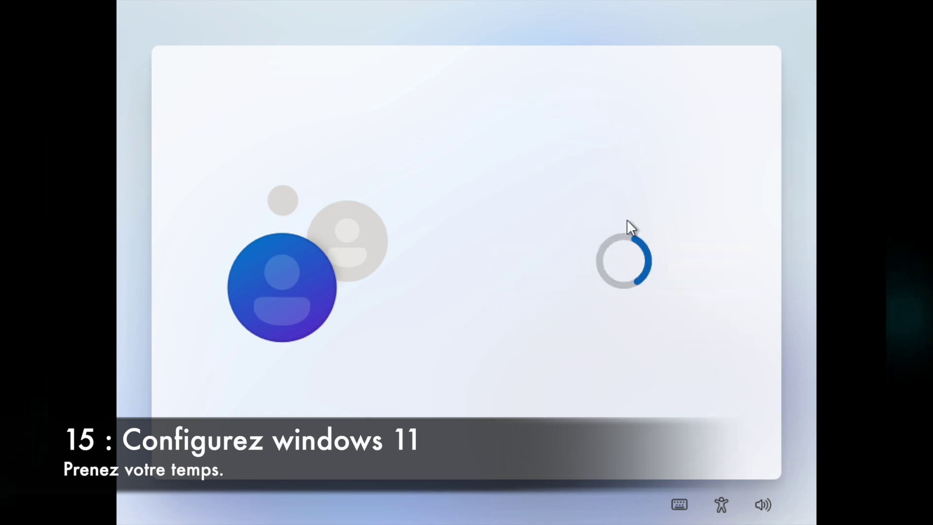
# - Accept the location, diagnostic data, inking and typing, and advertising ID privacy settings
pyautogui.click(660, 429)
pyautogui.click(658, 354)
pyautogui.click(666, 427)
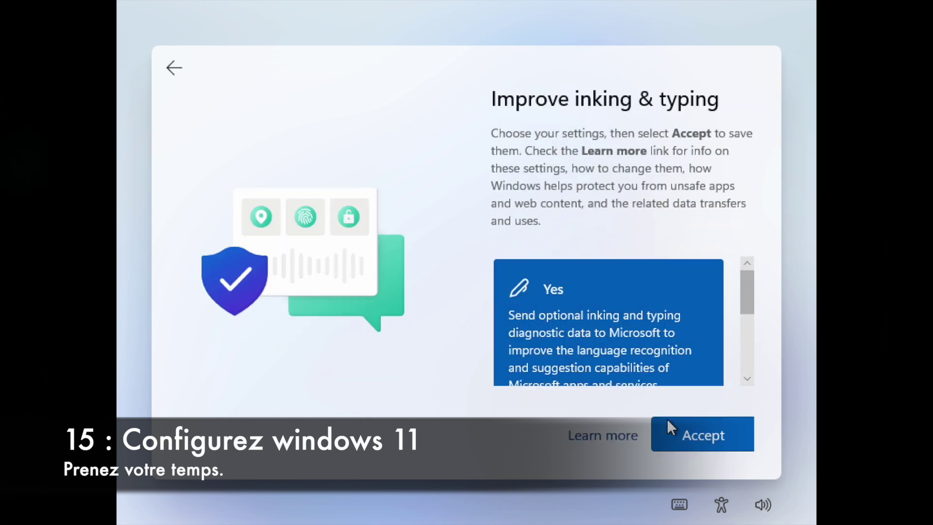
pyautogui.click(666, 427)
pyautogui.click(668, 430)
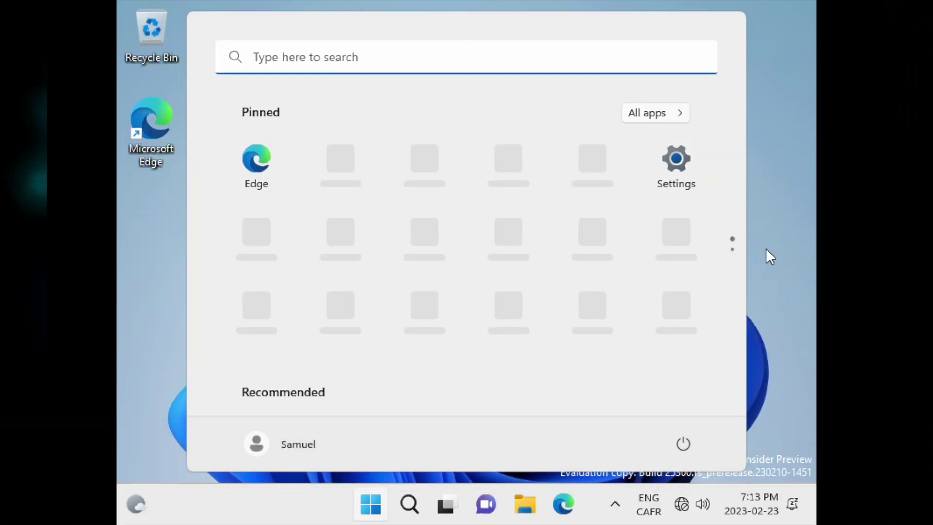
# - Open CD Drive (D:) UTM in File Explorer and launch the spice-guest-tools installer
pyautogui.click(766, 248)
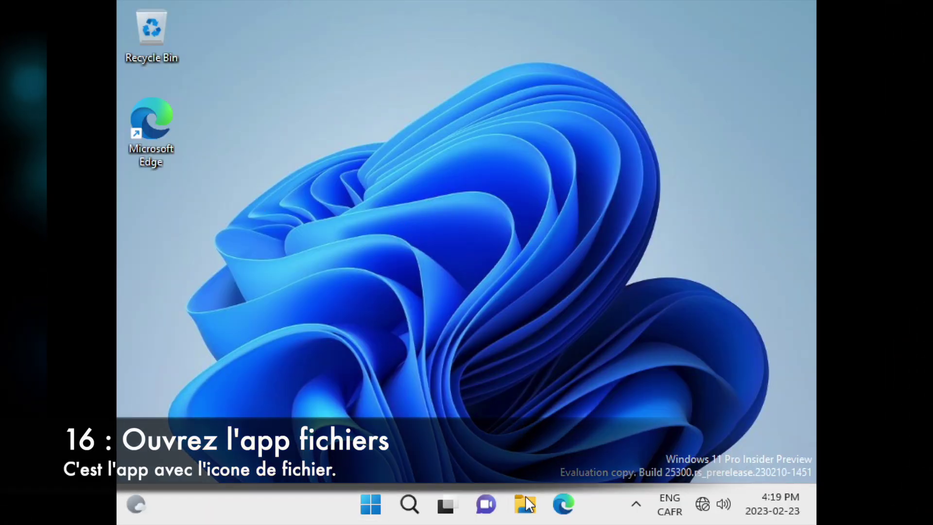
pyautogui.click(525, 504)
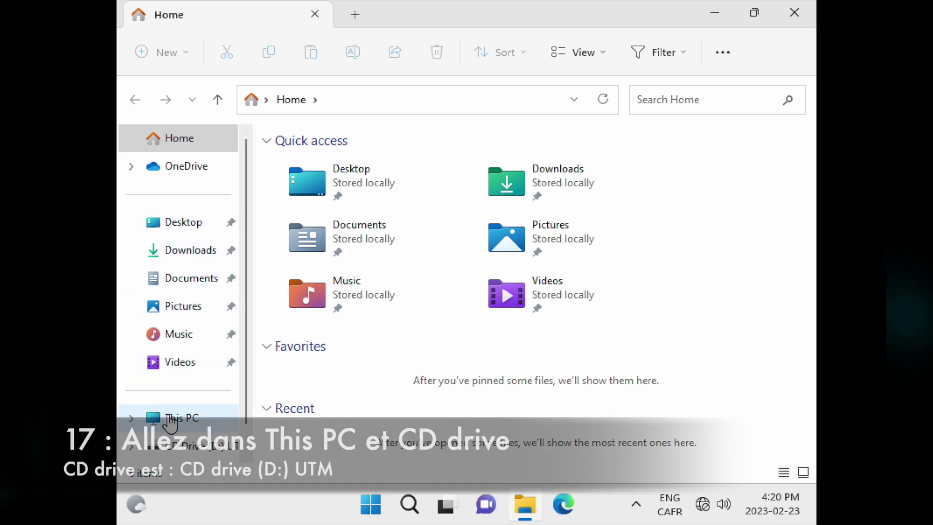
pyautogui.click(170, 421)
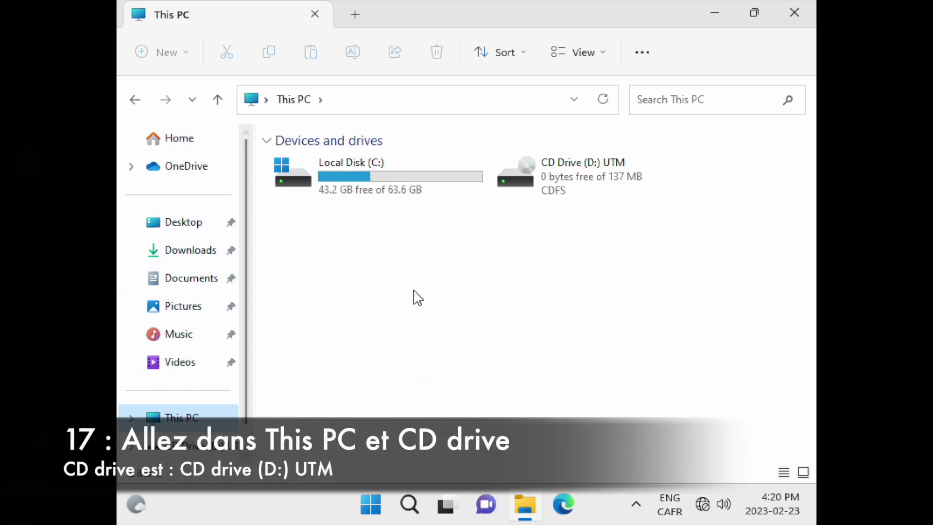
pyautogui.doubleClick(544, 168)
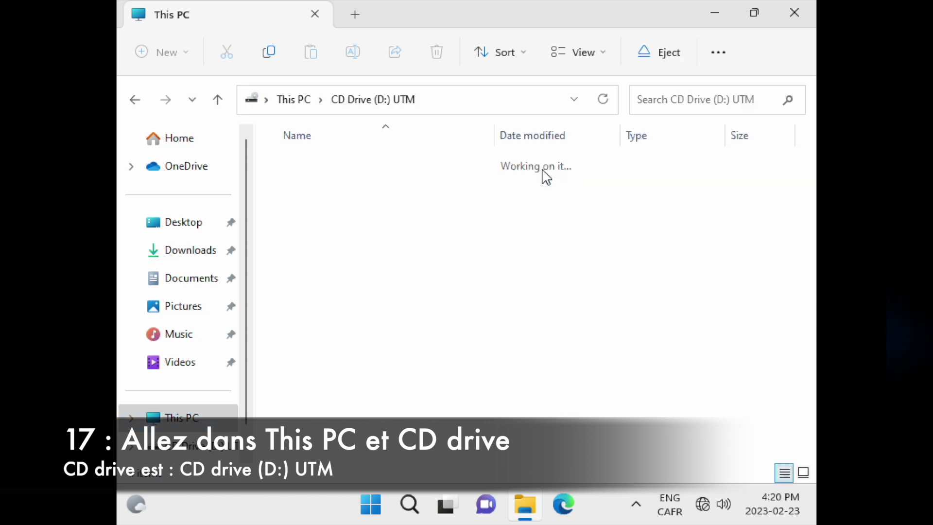
pyautogui.doubleClick(347, 222)
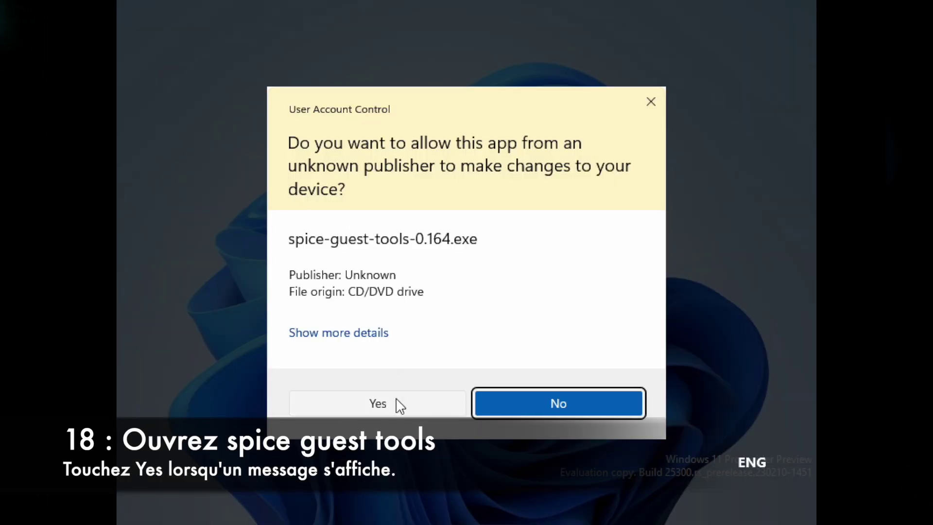
# - Approve and install SPICE Guest Tools, accepting the licence, then choose Reboot now
pyautogui.click(379, 403)
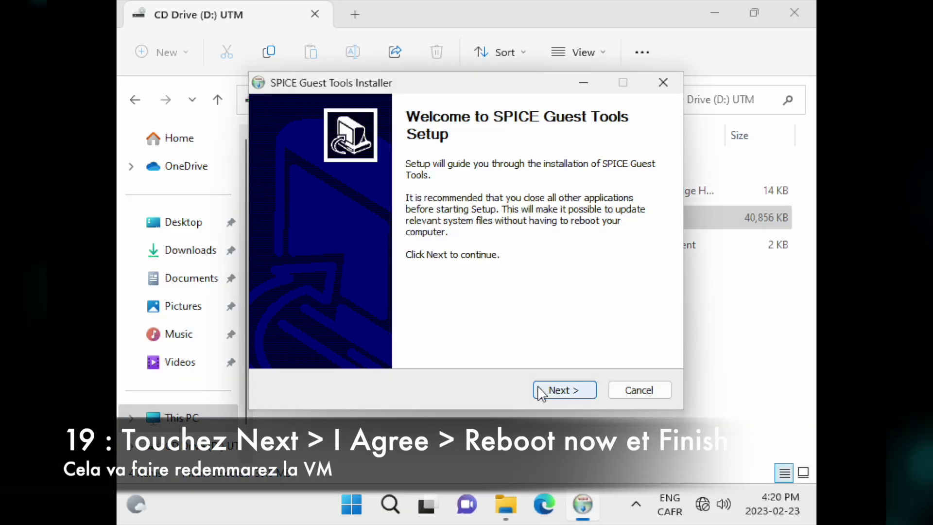
pyautogui.click(554, 389)
pyautogui.click(547, 396)
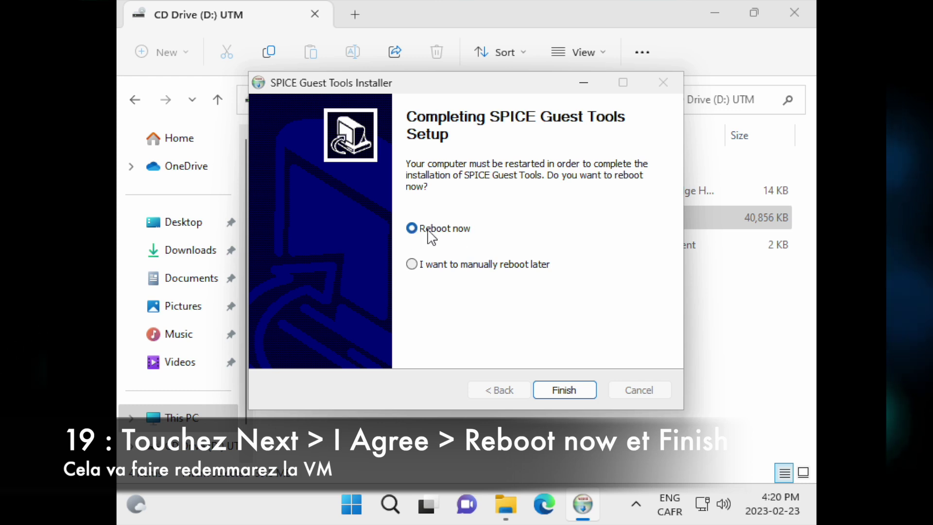
pyautogui.click(567, 389)
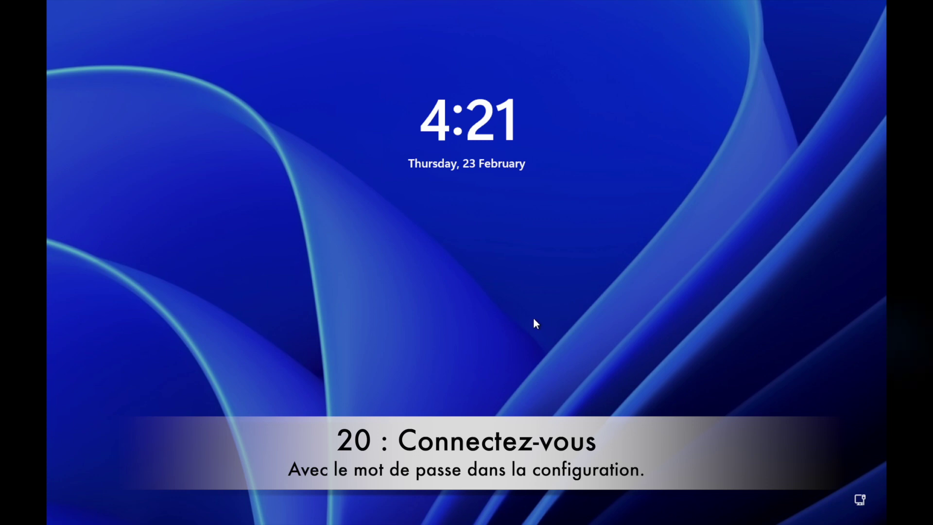
# - Sign in to Windows 11 from the lock screen with the account password
pyautogui.click(534, 319)
pyautogui.write('••••')
pyautogui.press('Return')
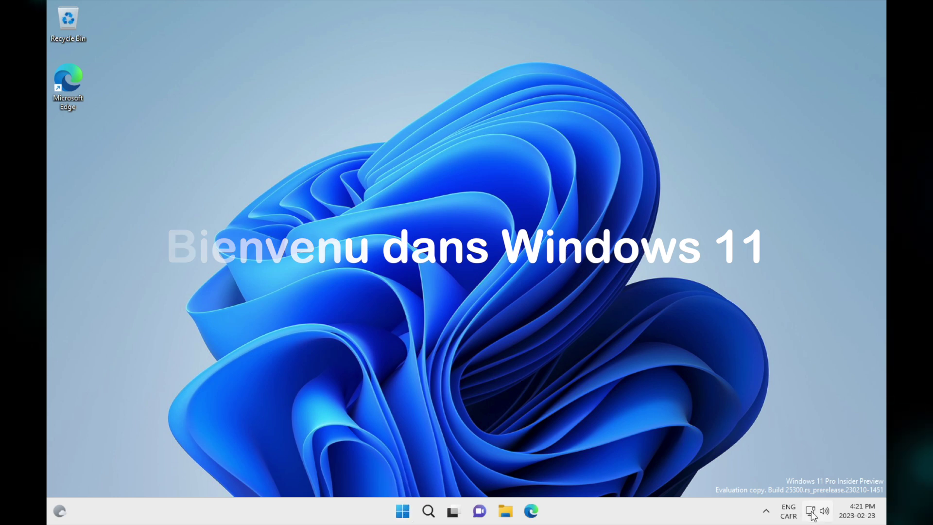
# - Launch Microsoft Edge from the taskbar so its welcome page appears
pyautogui.click(401, 511)
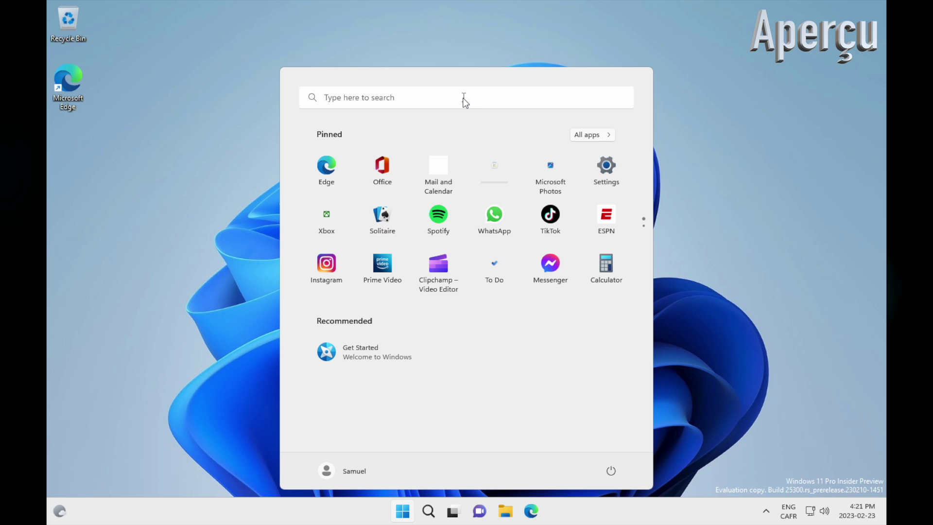
pyautogui.press('Escape')
pyautogui.click(531, 511)
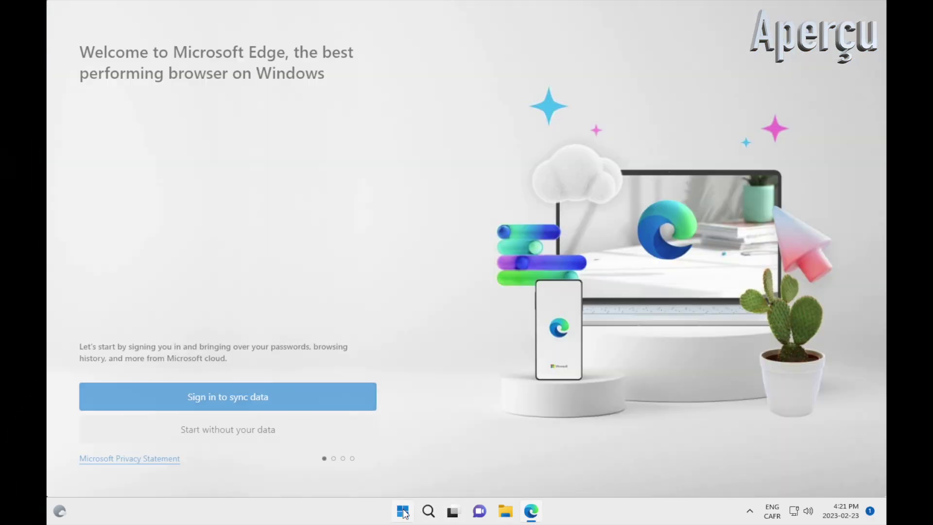
pyautogui.click(402, 511)
pyautogui.click(698, 308)
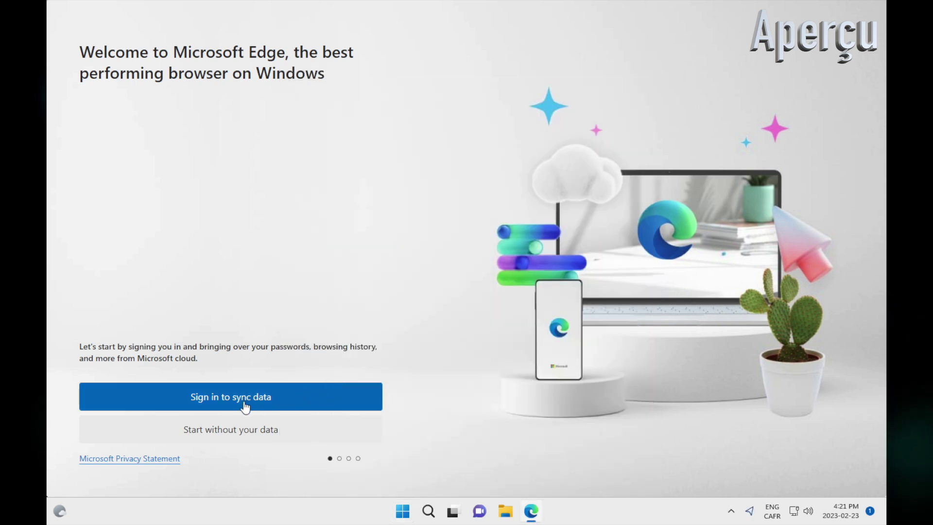
# - Finish Edge onboarding without syncing or importing data, allowing and confirming the prompts
pyautogui.click(263, 432)
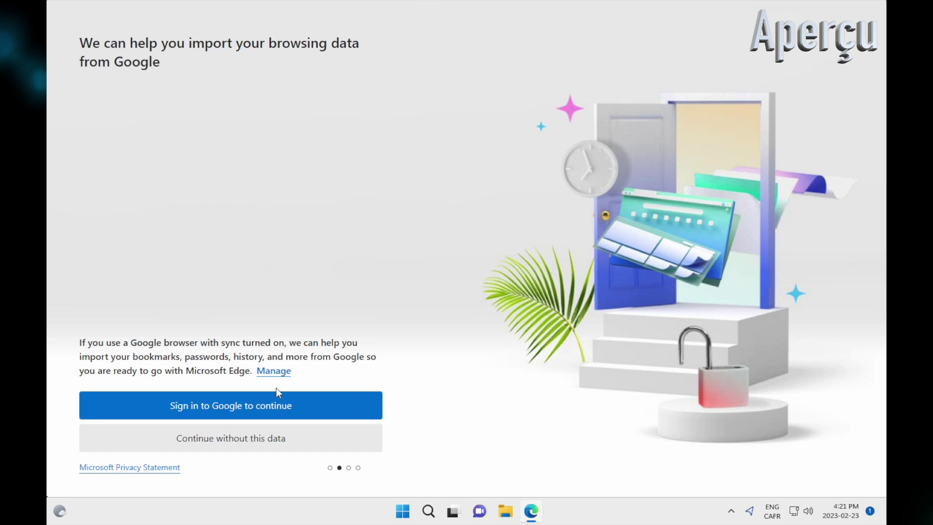
pyautogui.click(253, 439)
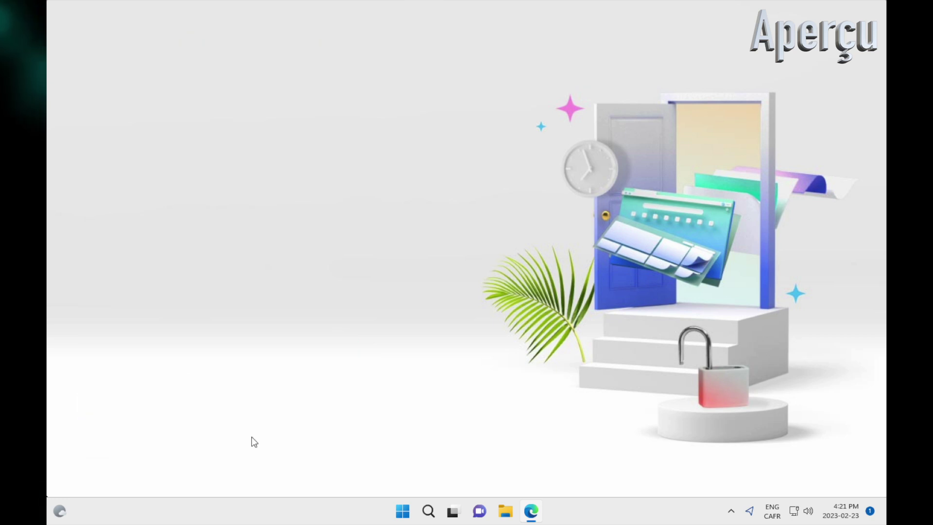
pyautogui.click(99, 395)
pyautogui.click(125, 431)
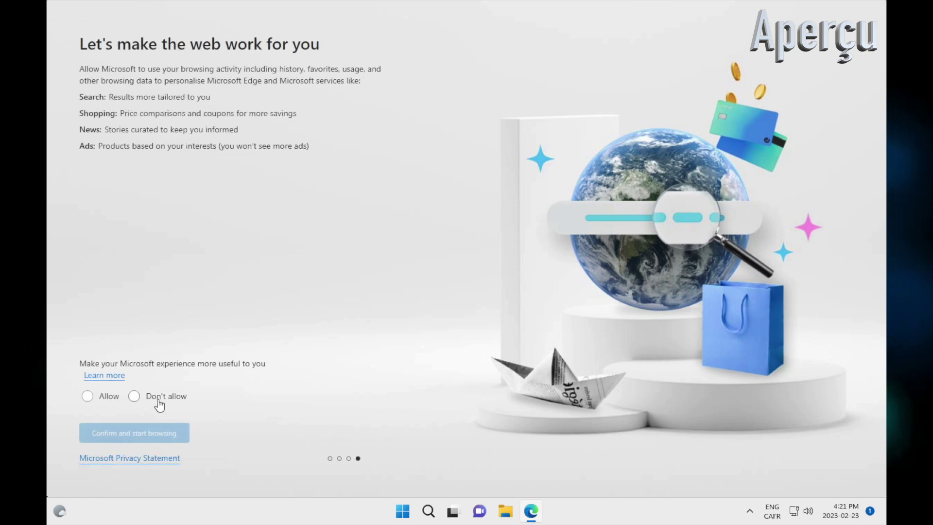
pyautogui.click(103, 402)
pyautogui.click(106, 439)
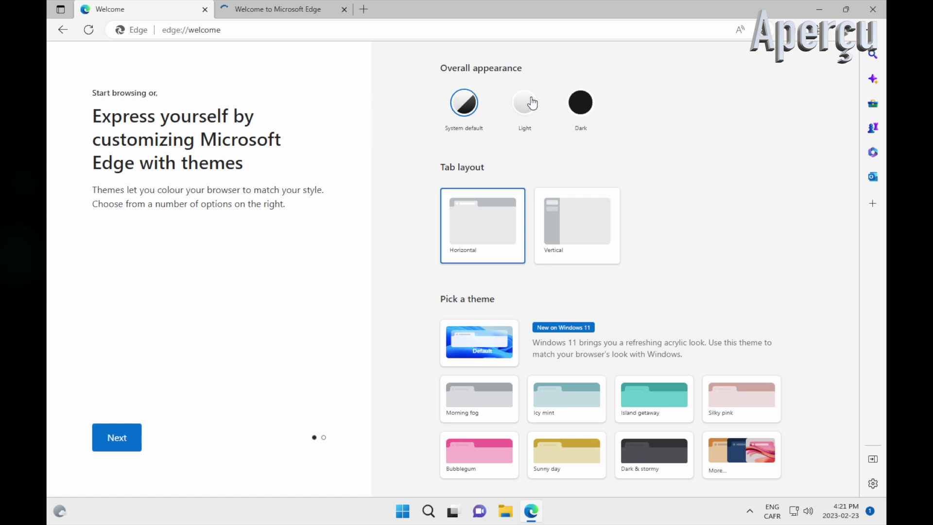
# - Switch Edge to the Dark appearance and close the welcome tabs, leaving a new tab
pyautogui.click(580, 105)
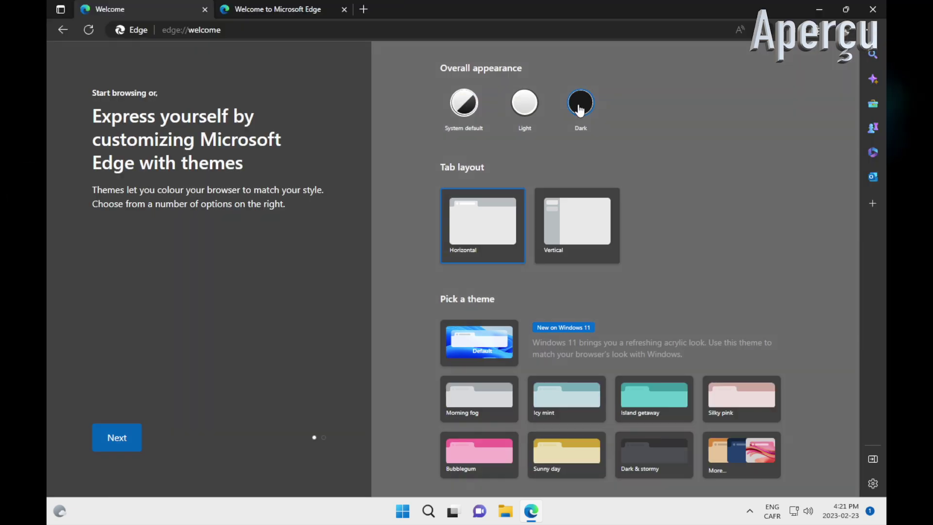
pyautogui.click(311, 9)
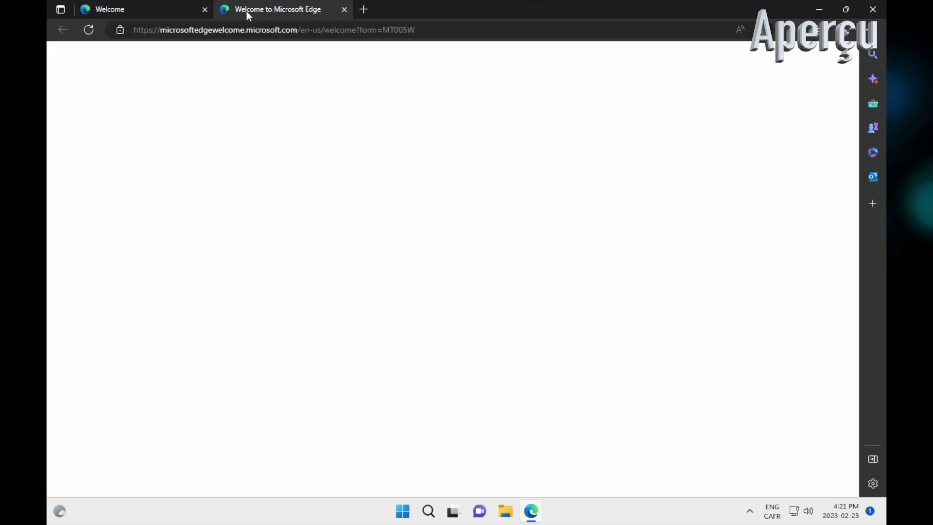
pyautogui.click(206, 10)
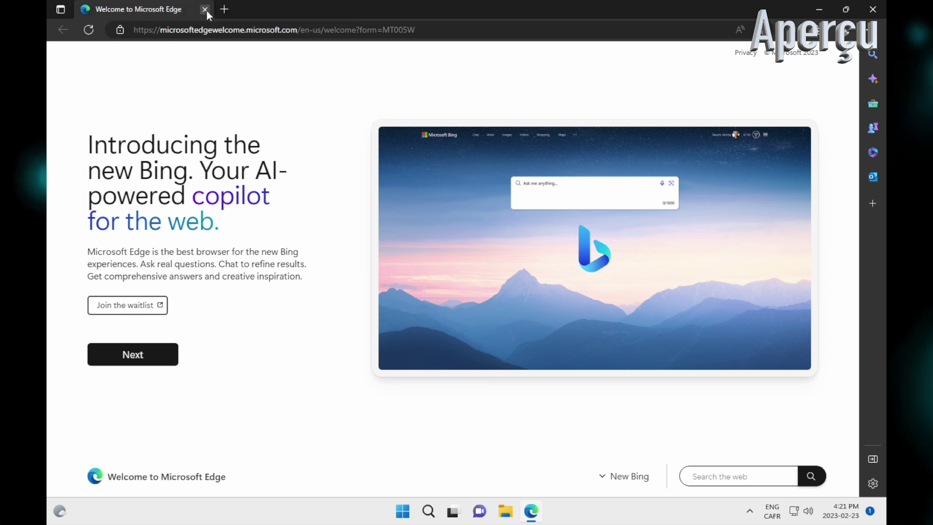
pyautogui.click(223, 9)
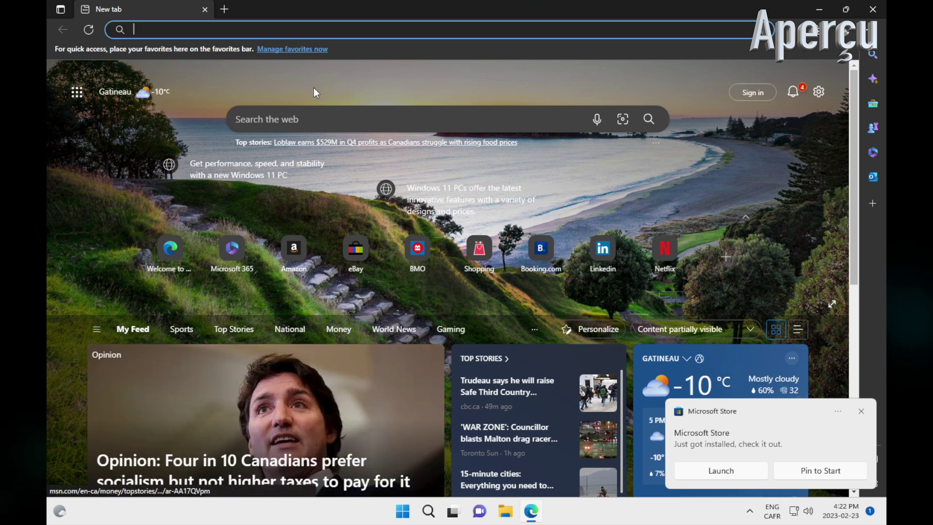
# - Close Edge, apply the lakeside Sunrise theme under Settings > Personalization, then close Settings
pyautogui.click(205, 10)
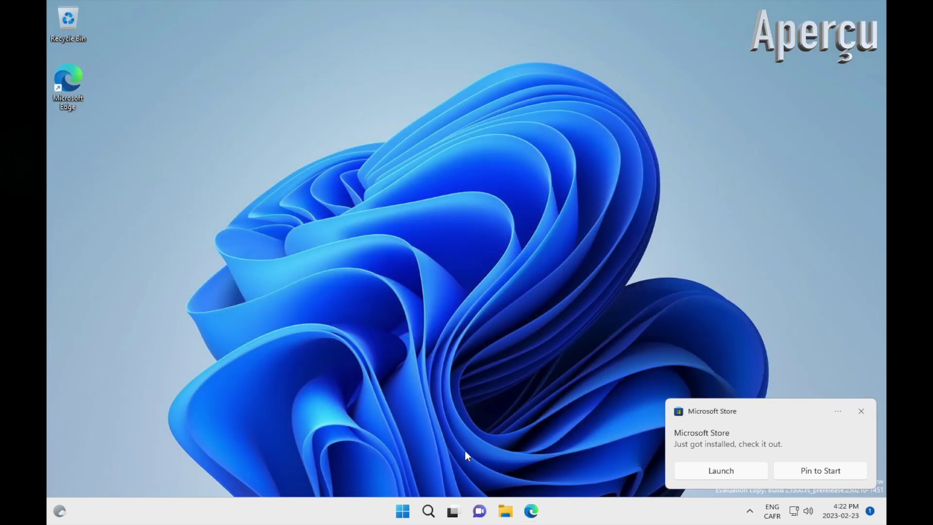
pyautogui.click(406, 510)
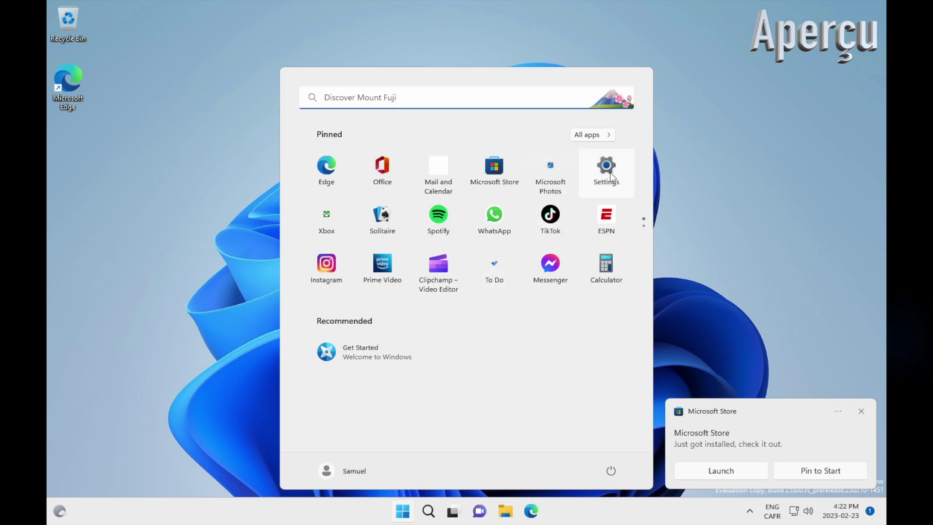
pyautogui.click(611, 172)
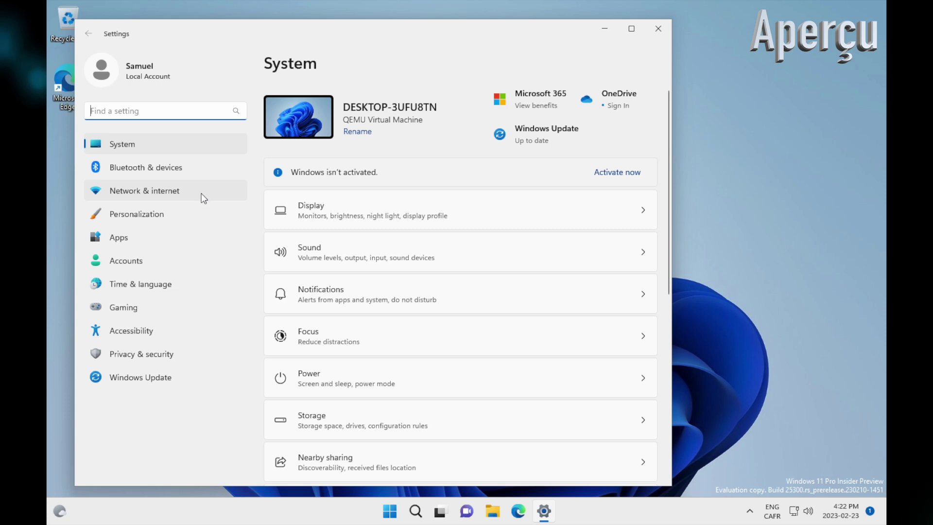
pyautogui.click(192, 216)
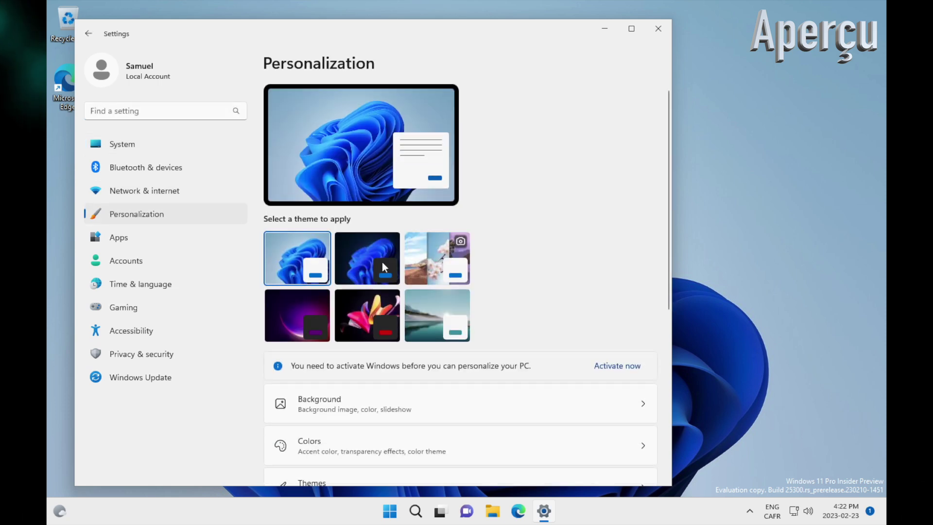
pyautogui.click(426, 302)
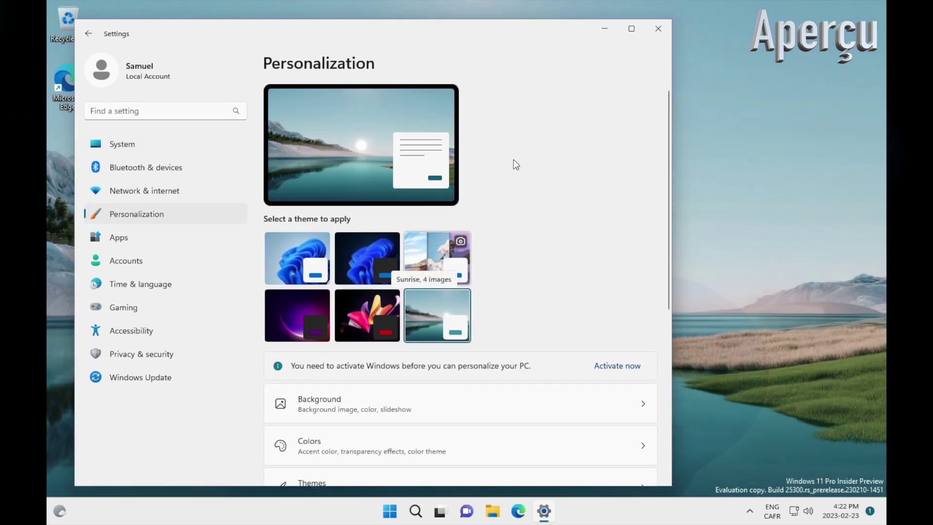
pyautogui.click(665, 31)
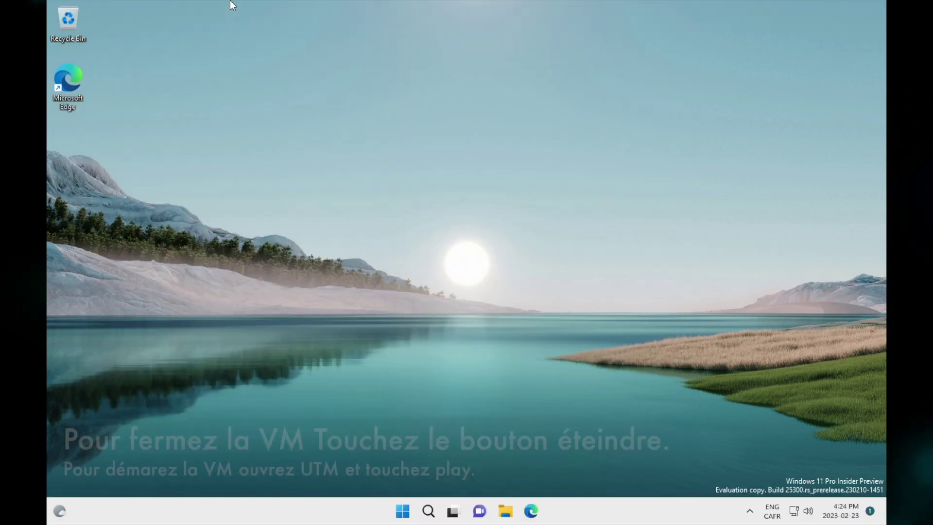
# - Force-stop the VM from UTM's power menu with Tuer la VM, accepting the data-loss warning
pyautogui.moveTo(215, 7)
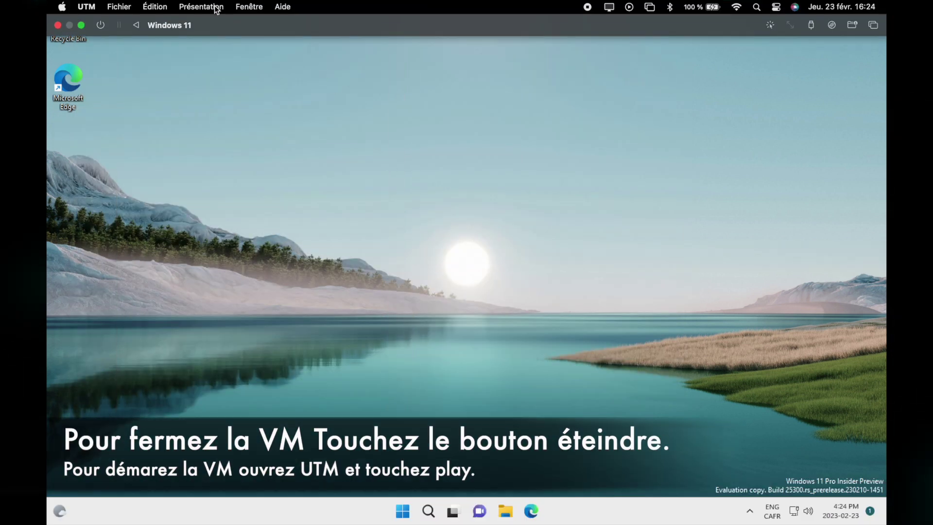
pyautogui.click(101, 27)
pyautogui.click(109, 63)
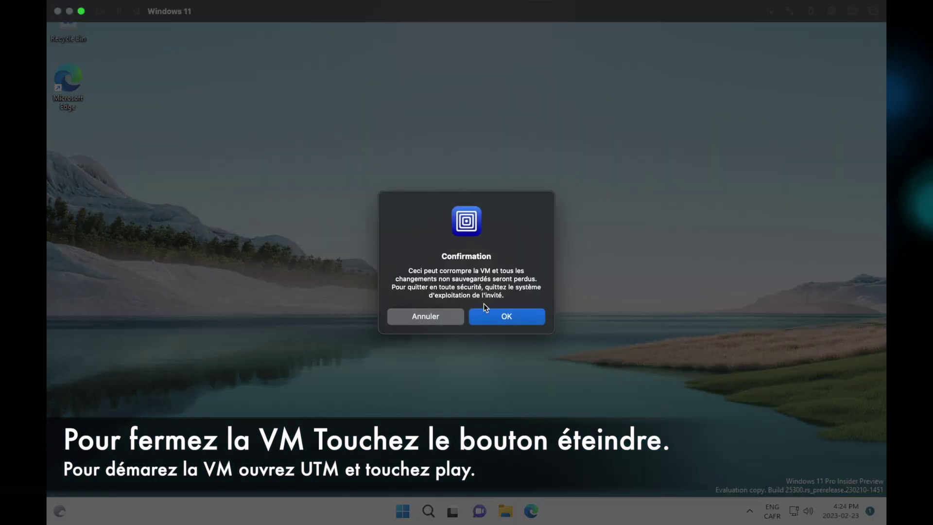
pyautogui.click(496, 317)
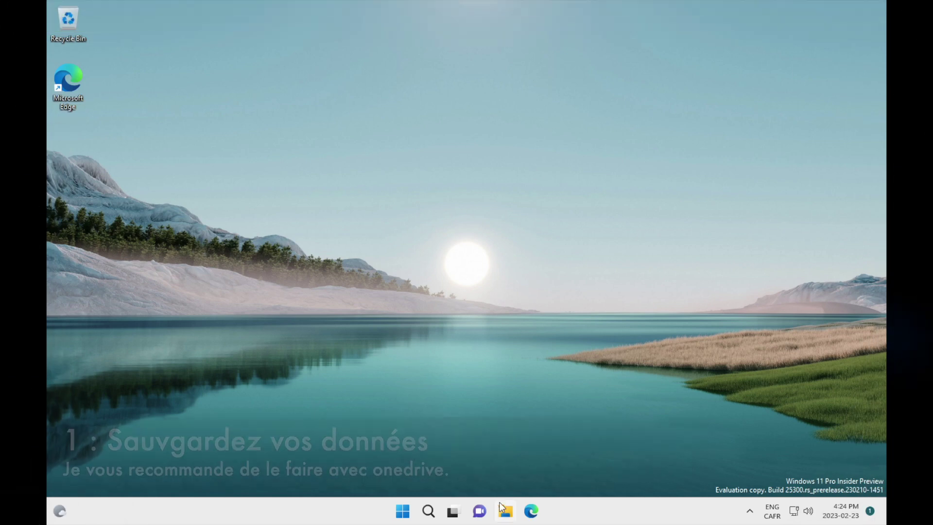
# - Open the Windows Settings app from Start, then close it again
pyautogui.click(401, 512)
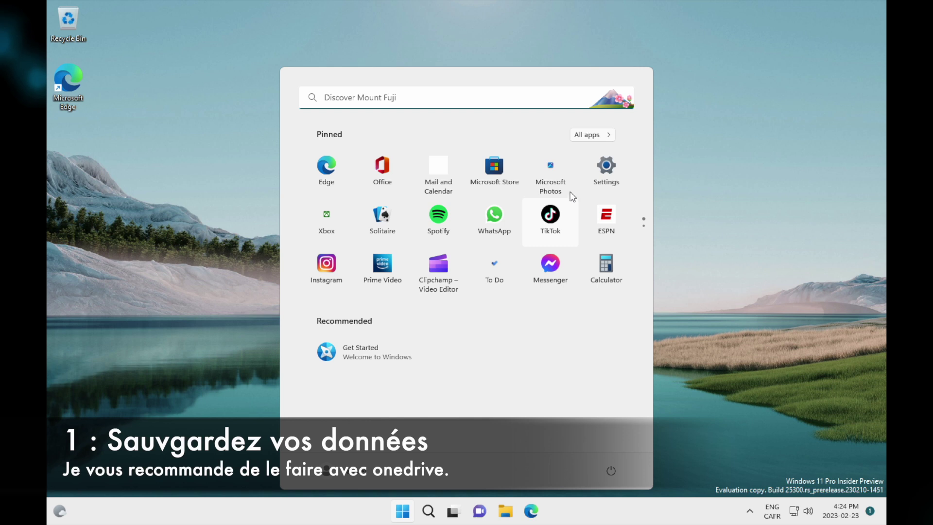
pyautogui.click(597, 169)
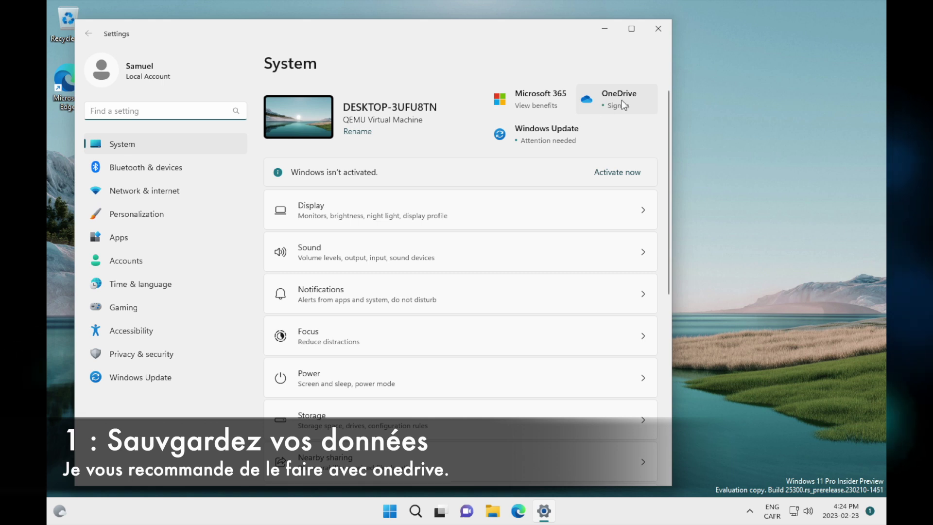
pyautogui.click(658, 29)
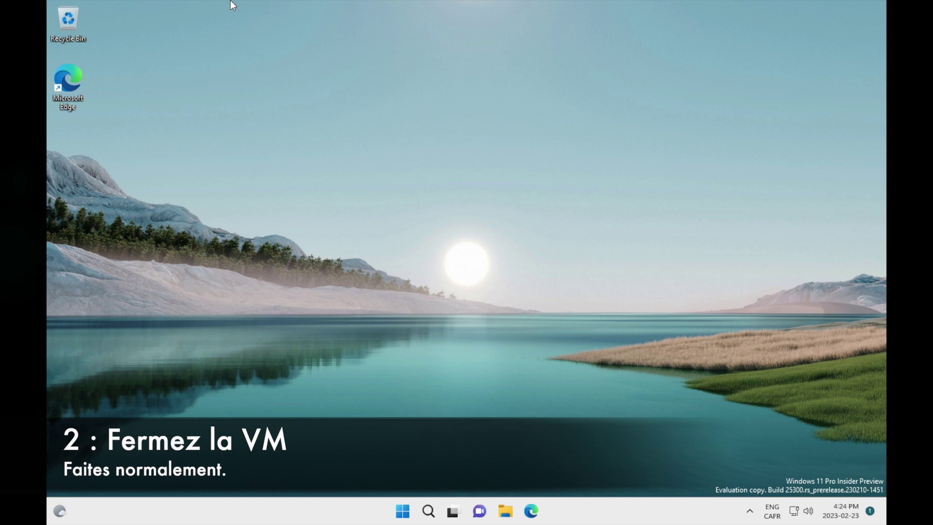
# - Kill the VM with Tuer la VM and confirm with OK so it shows Arrêtée
pyautogui.moveTo(216, 9)
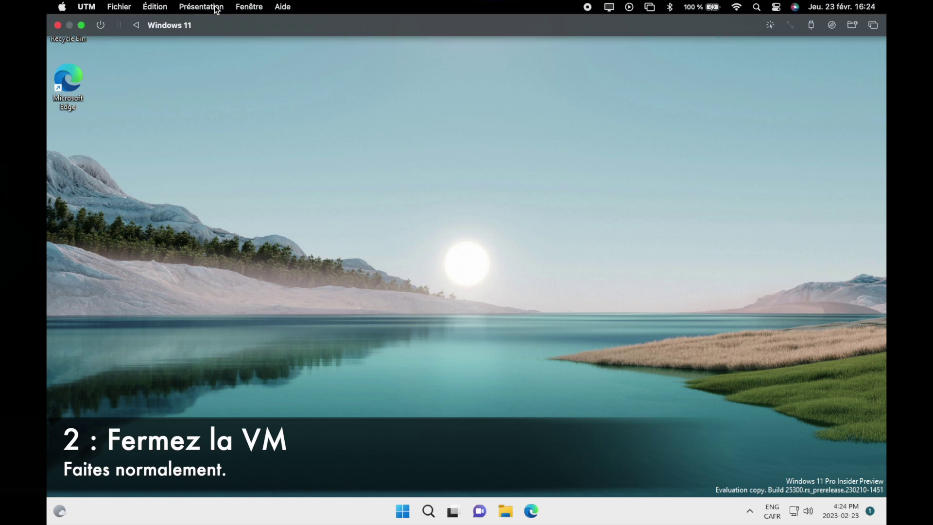
pyautogui.click(100, 27)
pyautogui.click(111, 64)
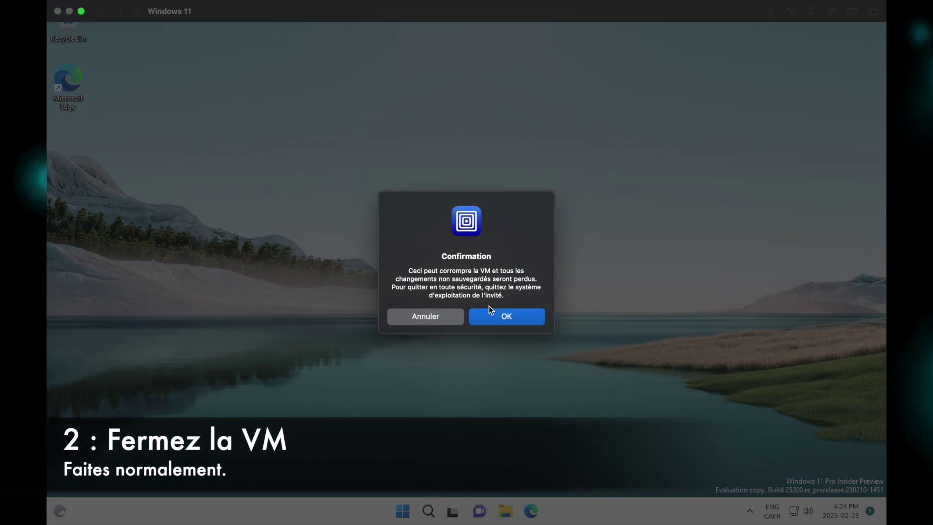
pyautogui.click(496, 317)
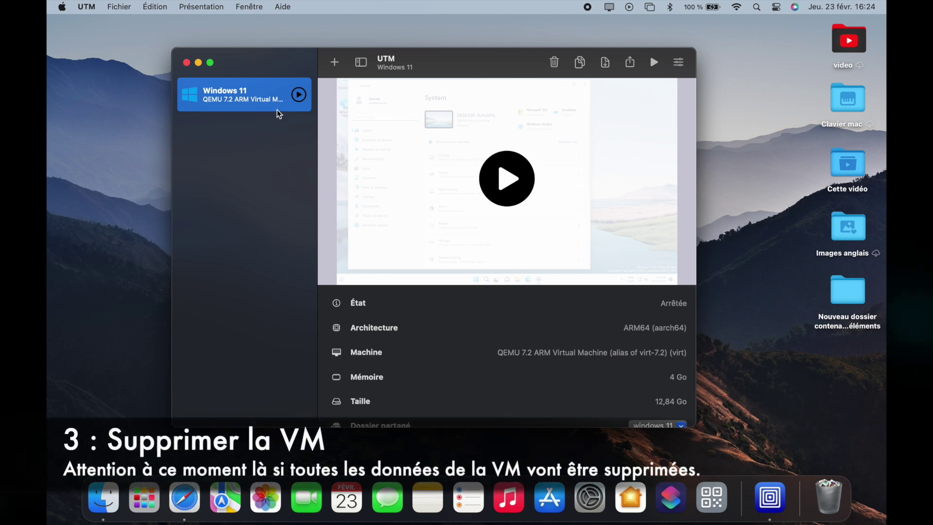
# - Delete the Windows 11 VM and all its data via Supprimer in the sidebar menu
pyautogui.rightClick(261, 97)
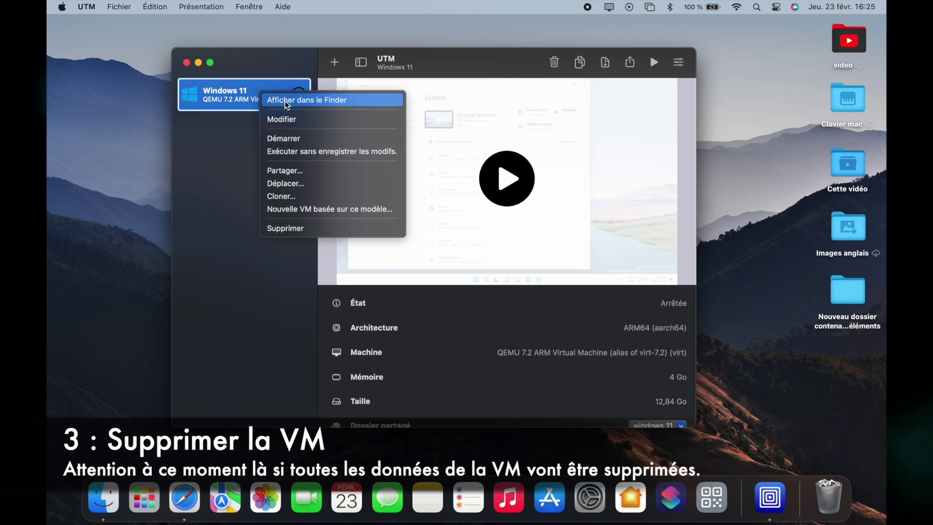
pyautogui.click(290, 228)
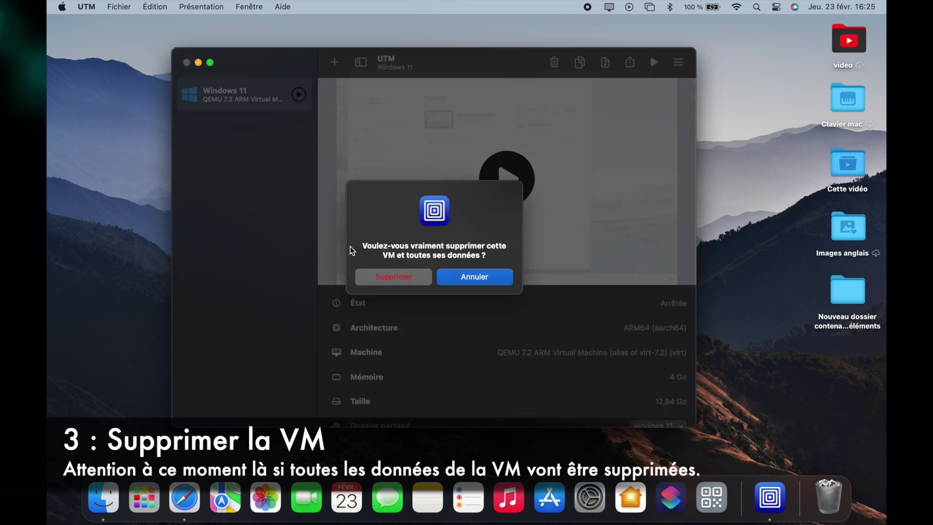
pyautogui.click(398, 277)
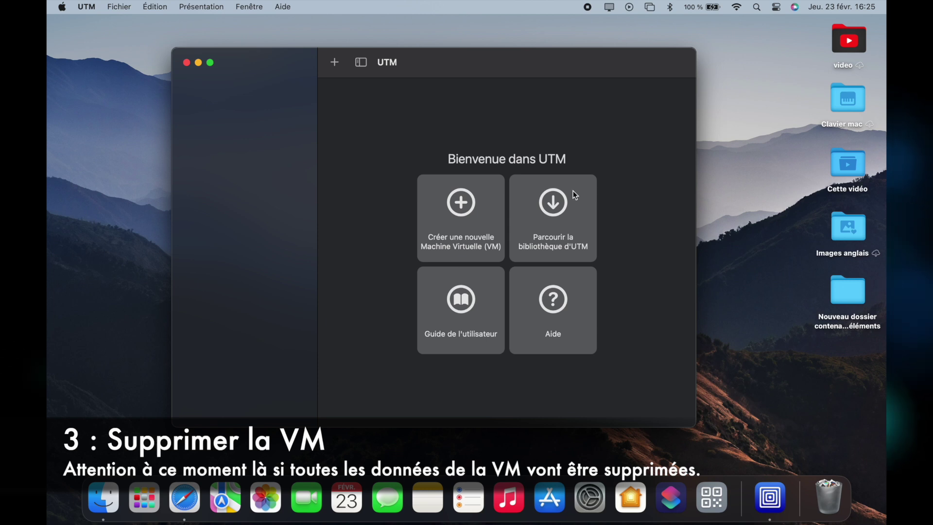
# - Move the windows 11 folder and UTM.dmg from Téléchargements to the Trash
pyautogui.click(588, 17)
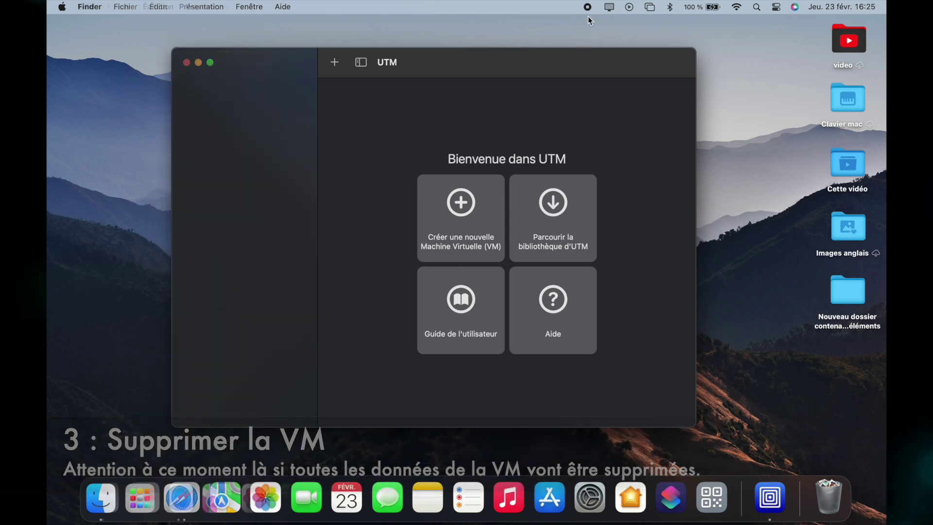
pyautogui.click(770, 497)
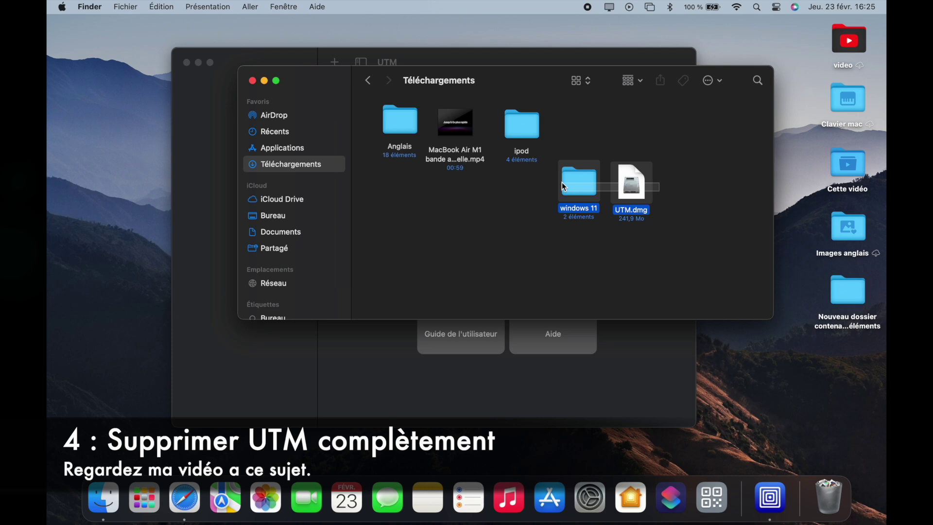
pyautogui.moveTo(563, 186); pyautogui.dragTo(563, 187)
pyautogui.doubleClick(579, 182)
pyautogui.click(368, 80)
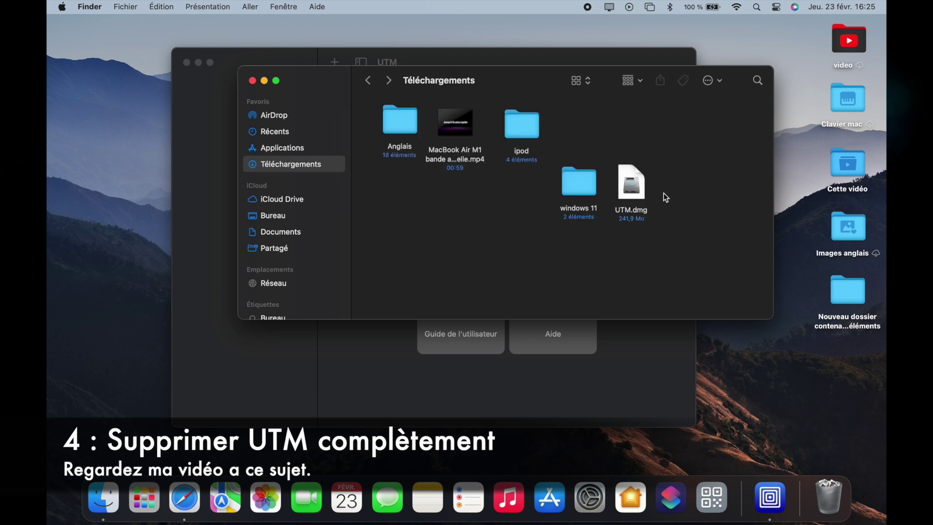
pyautogui.moveTo(631, 187); pyautogui.dragTo(828, 493)
# - Search Finder for utm with Fichiers système included in the results
pyautogui.click(758, 80)
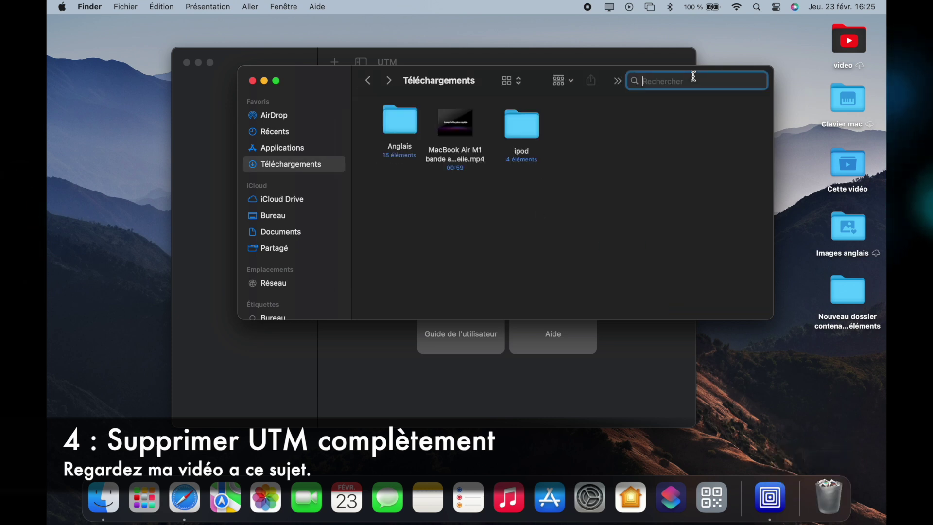
pyautogui.write('utm')
pyautogui.press('Return')
pyautogui.click(763, 105)
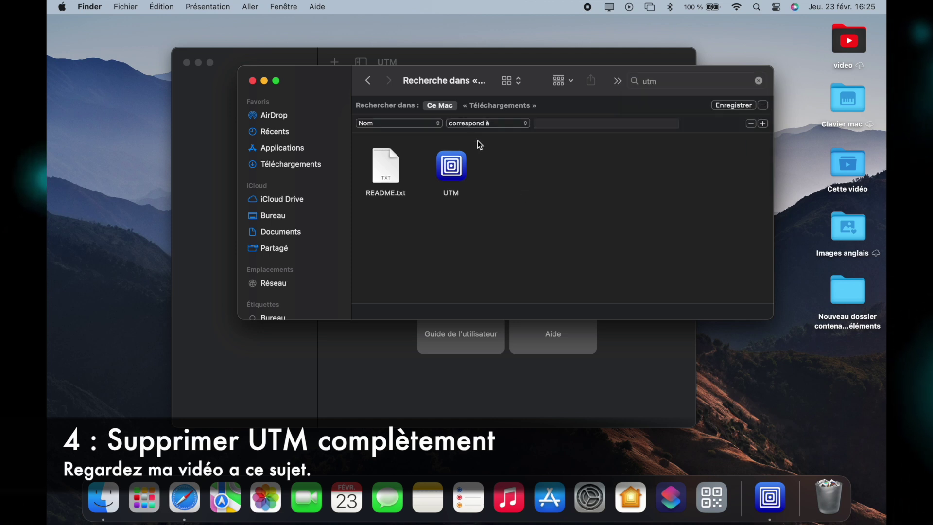
pyautogui.click(369, 124)
pyautogui.click(408, 182)
pyautogui.click(532, 123)
pyautogui.click(559, 137)
# - Drag the utm results, including README.txt, utmp.5 and utmpx.5, to the Trash
pyautogui.moveTo(662, 170); pyautogui.dragTo(360, 156)
pyautogui.moveTo(517, 168); pyautogui.dragTo(828, 496)
pyautogui.click(580, 205)
pyautogui.click(466, 205)
pyautogui.moveTo(582, 170); pyautogui.dragTo(660, 242)
pyautogui.moveTo(647, 170); pyautogui.dragTo(829, 495)
pyautogui.moveTo(451, 167); pyautogui.dragTo(806, 518)
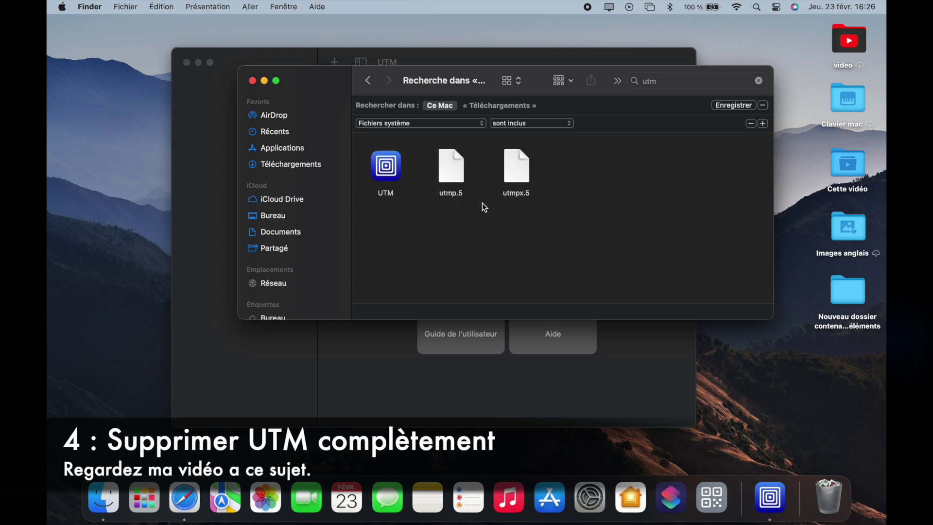
pyautogui.moveTo(451, 168); pyautogui.dragTo(806, 443)
pyautogui.moveTo(515, 170); pyautogui.dragTo(831, 493)
# - Try trashing the UTM app, dismiss the app-is-open warning, and close the Finder windows
pyautogui.click(105, 30)
pyautogui.click(500, 267)
pyautogui.moveTo(385, 163); pyautogui.dragTo(829, 496)
pyautogui.click(520, 199)
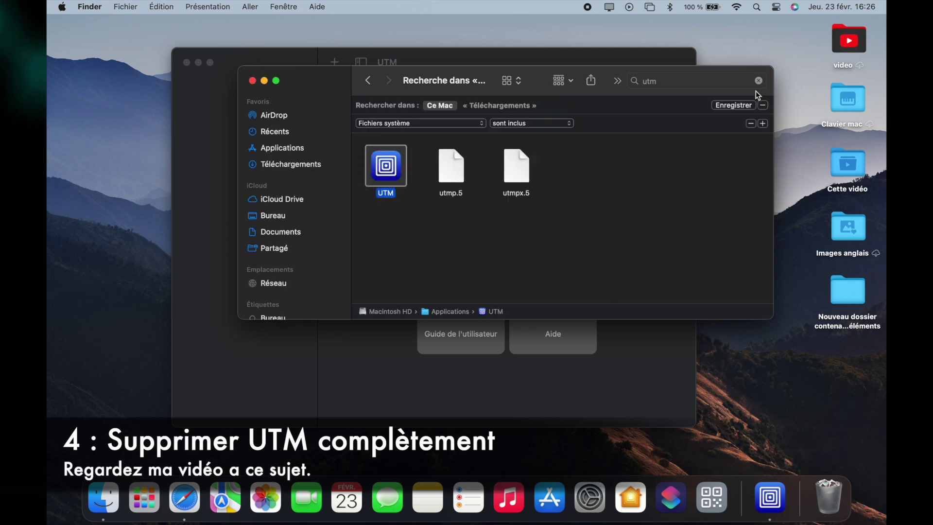
pyautogui.click(253, 81)
# - Close the UTM window and quit UTM from its Dock icon
pyautogui.click(186, 63)
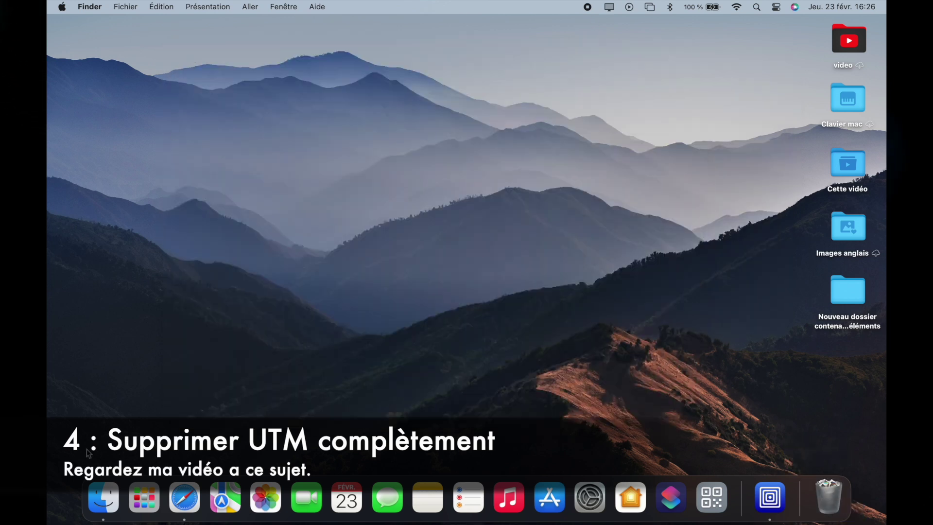
pyautogui.rightClick(771, 496)
pyautogui.click(772, 454)
# - In a new Finder window, search for utm including system files
pyautogui.click(103, 498)
pyautogui.press('alt+super+l')
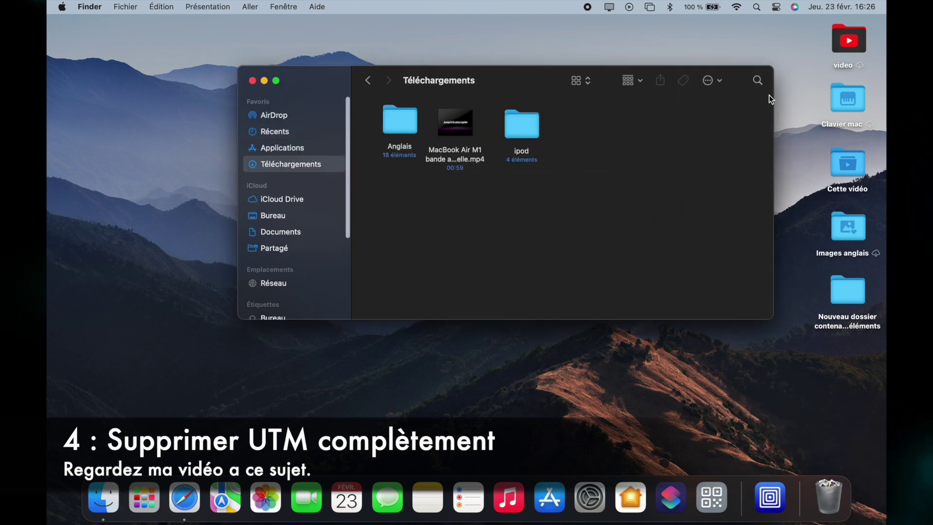
pyautogui.click(756, 86)
pyautogui.write('utm')
pyautogui.press('Return')
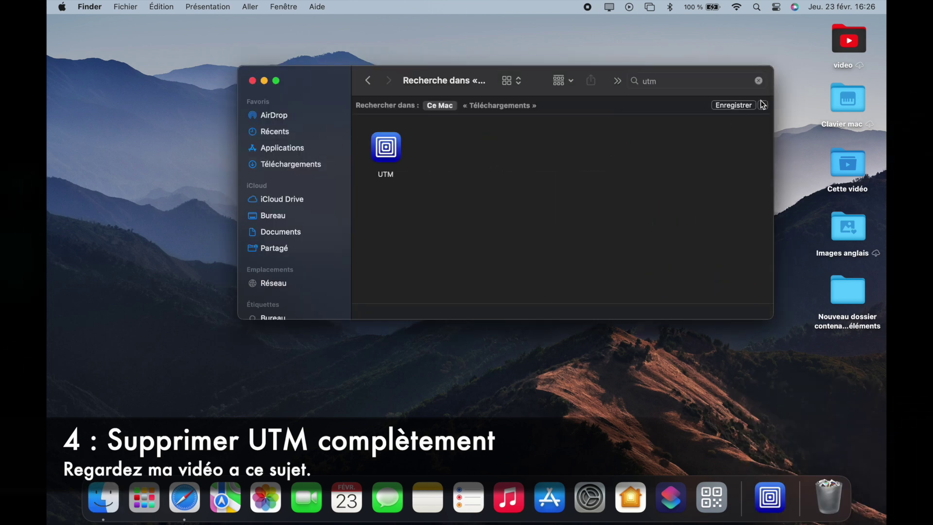
pyautogui.click(764, 106)
pyautogui.click(418, 124)
pyautogui.click(391, 182)
pyautogui.click(478, 124)
pyautogui.click(467, 139)
pyautogui.click(569, 123)
# - Drag the UTM app, plus utmp.5 and utmpx.5, from the results to the Trash
pyautogui.click(571, 138)
pyautogui.moveTo(544, 163); pyautogui.dragTo(834, 494)
pyautogui.moveTo(386, 168); pyautogui.dragTo(829, 494)
pyautogui.moveTo(451, 168); pyautogui.dragTo(829, 494)
pyautogui.click(602, 171)
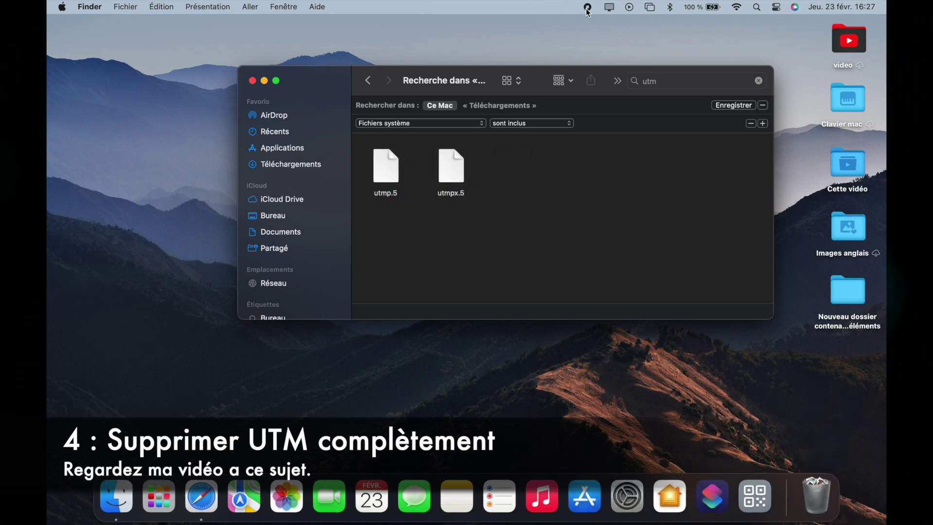
# - Open the Trash and empty it with Vider la corbeille, confirming
pyautogui.click(154, 497)
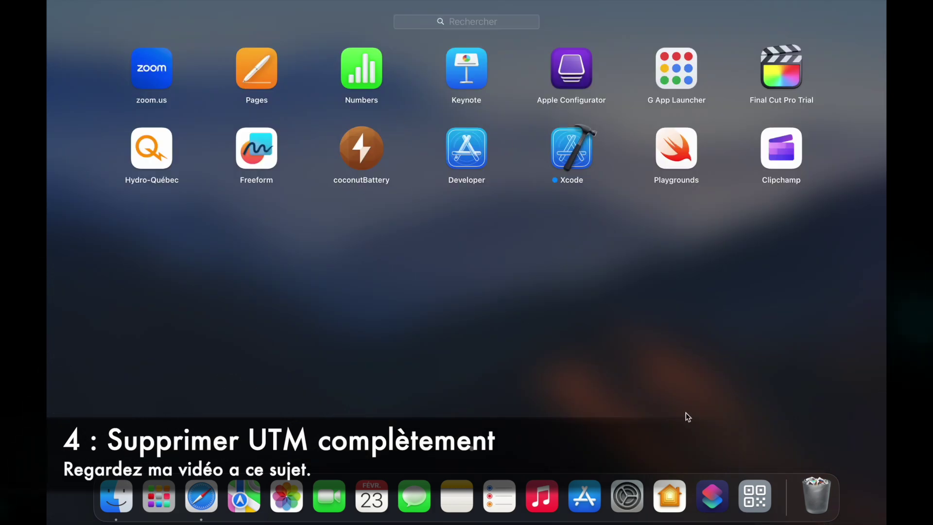
pyautogui.click(694, 420)
pyautogui.click(817, 491)
pyautogui.scroll(-2, 438, 139)
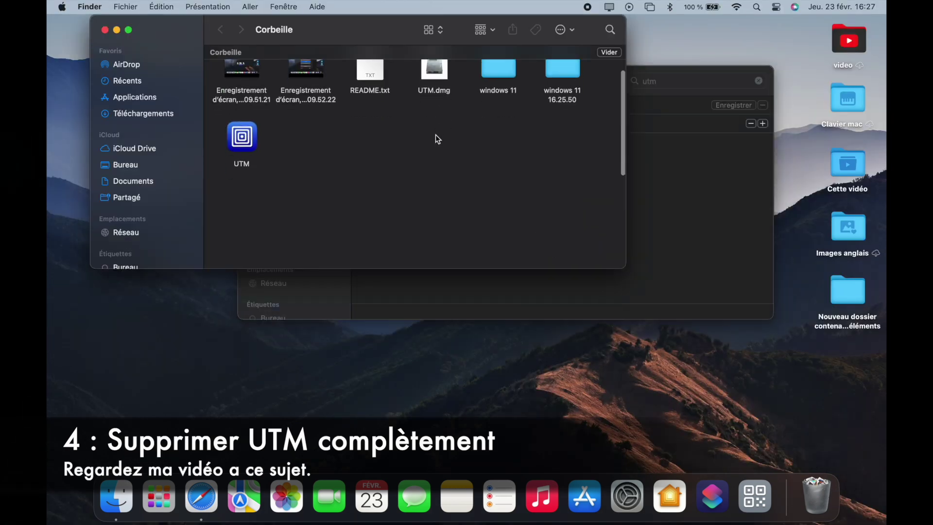
pyautogui.scroll(-10, 438, 139)
pyautogui.click(838, 452)
pyautogui.click(483, 184)
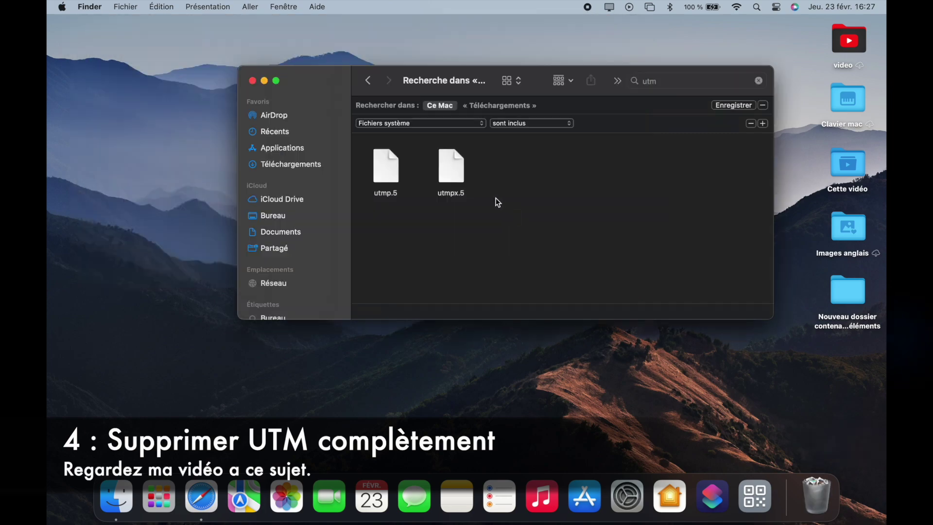